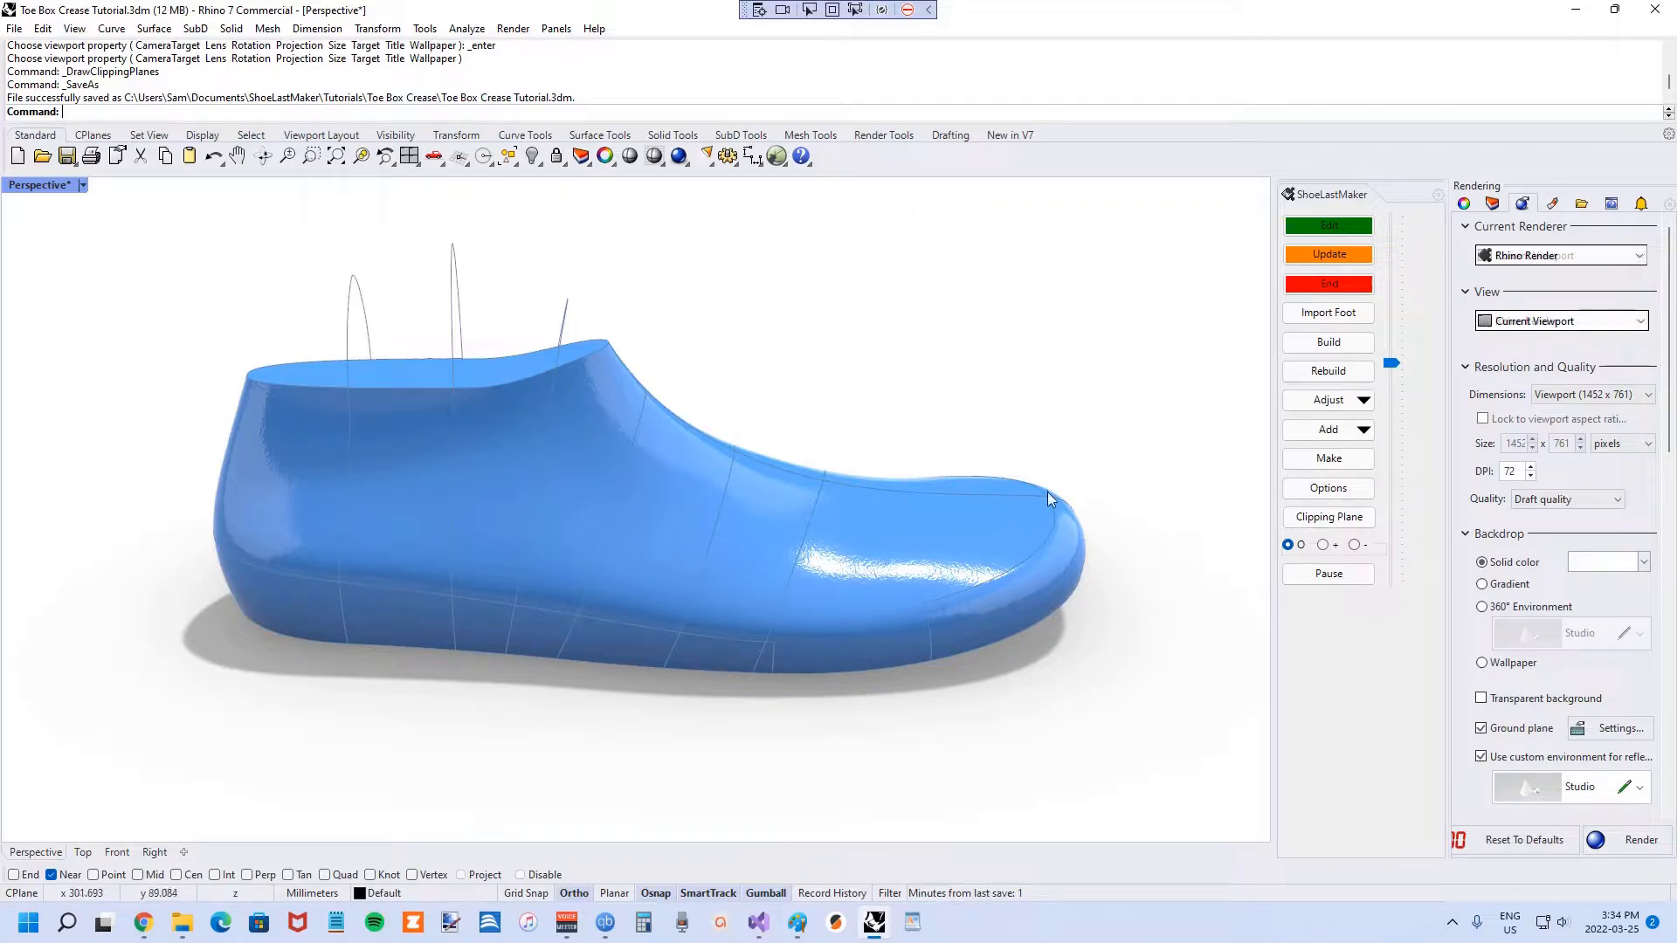
Change the side profile's 12 toe-tip dimension to 1, then update and end editing to regenerate the last.
click(1316, 228)
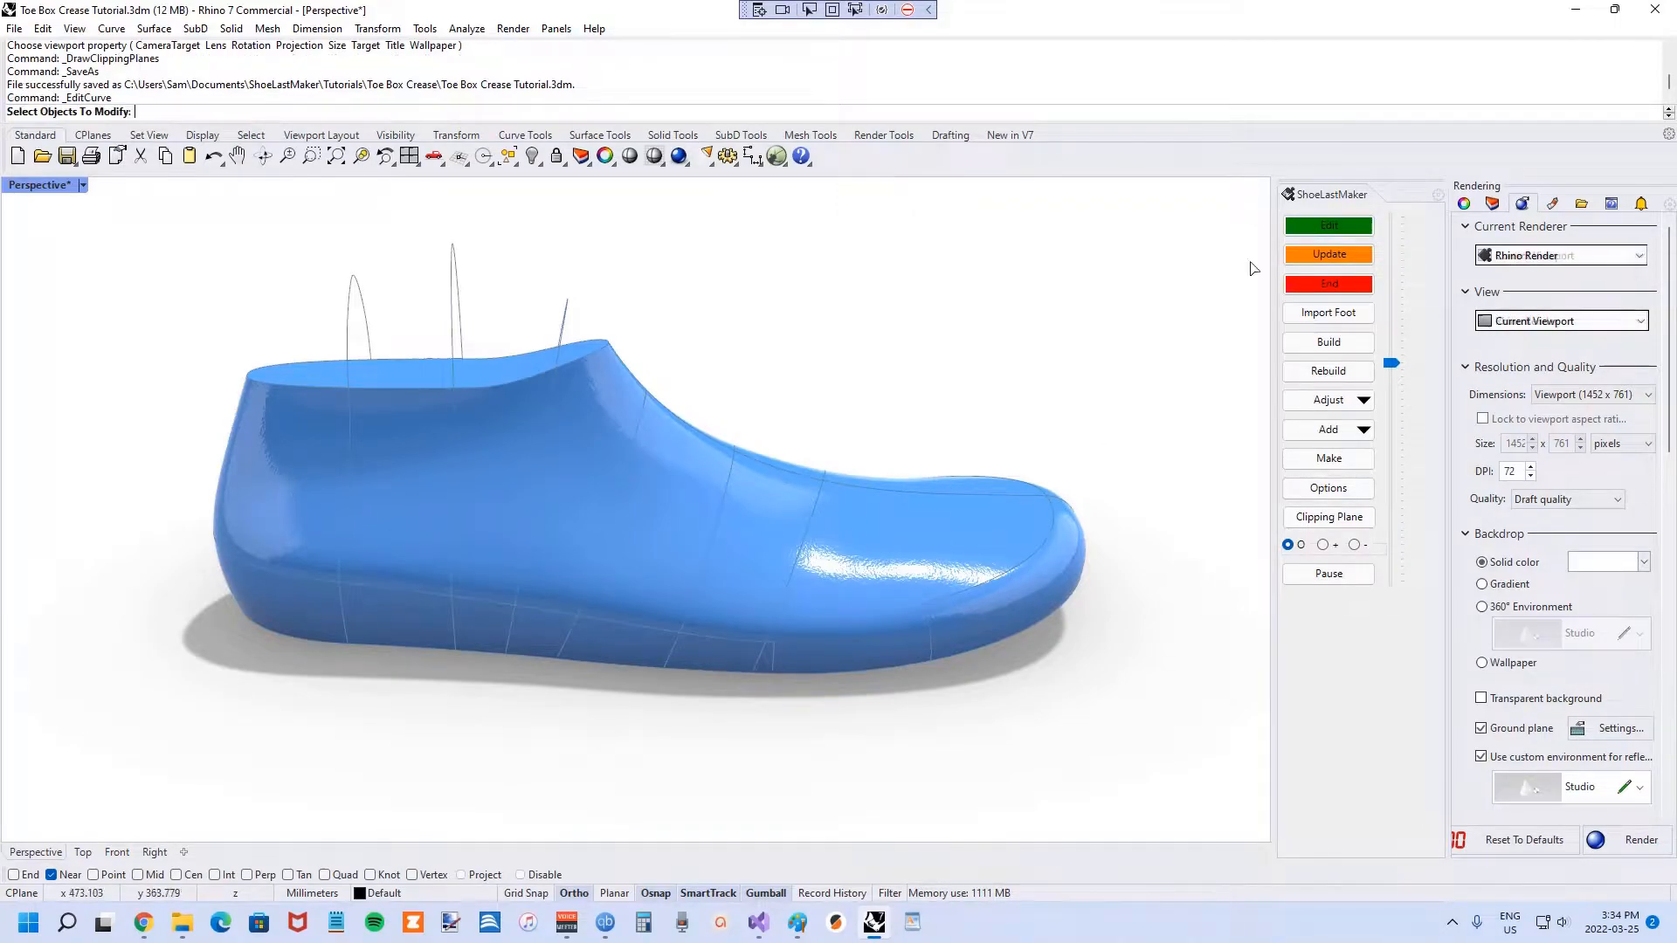
key(Return)
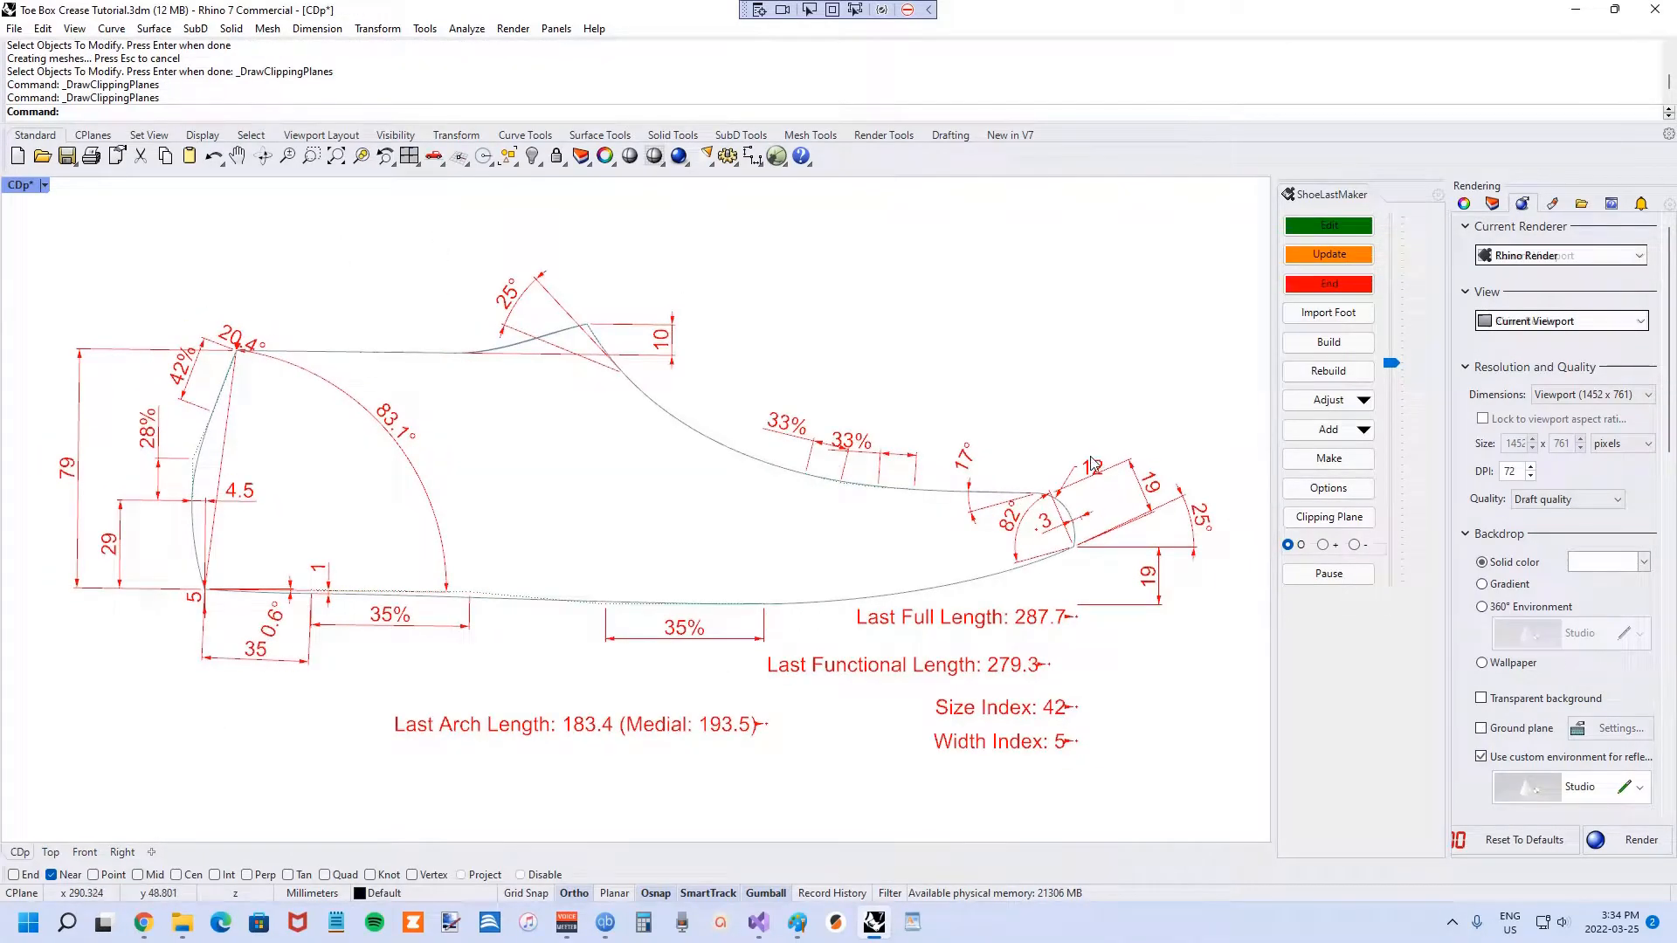
click(1092, 466)
text(1)
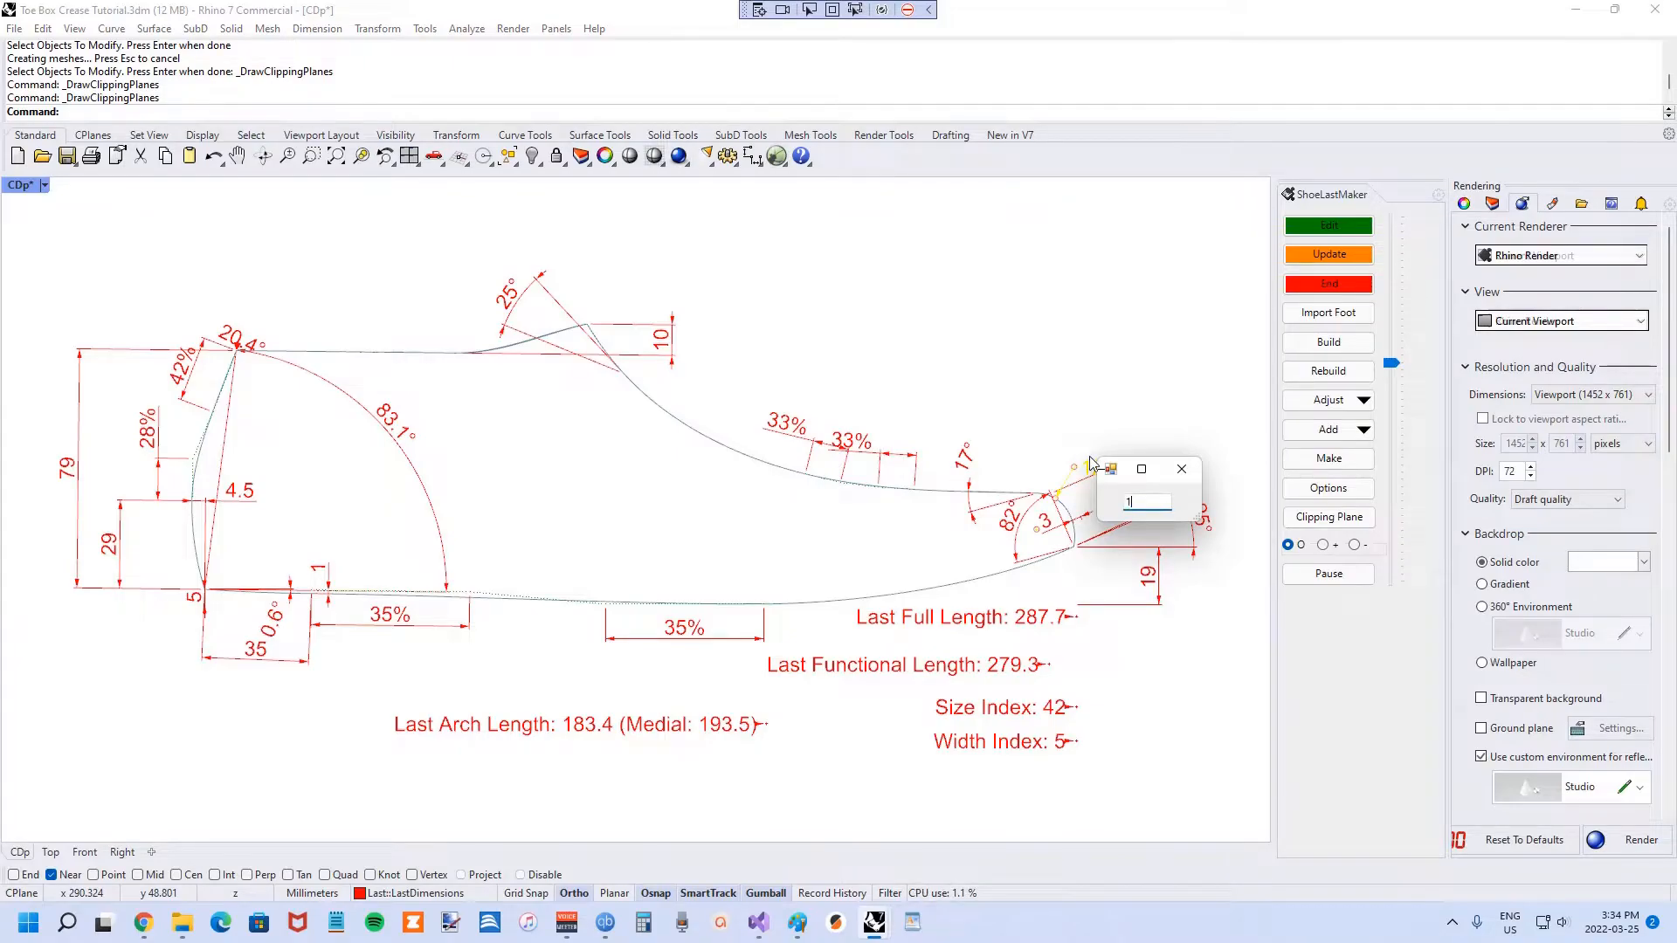
key(Return)
click(1291, 255)
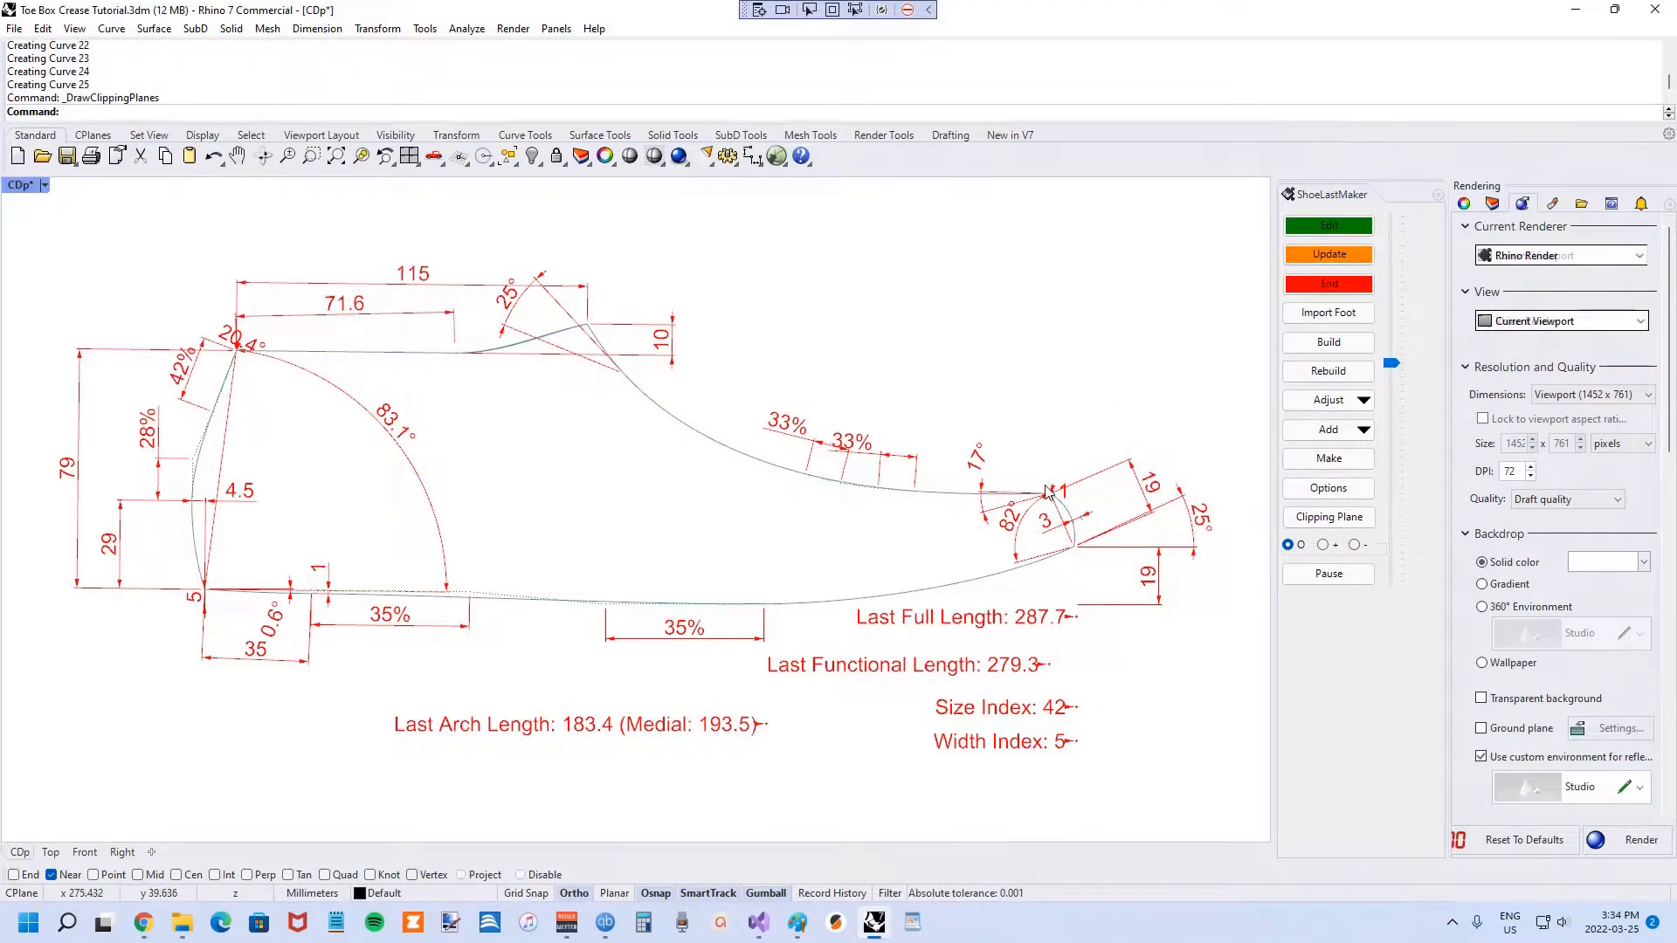
scroll(1048, 494, up, 5)
scroll(1038, 497, down, 6)
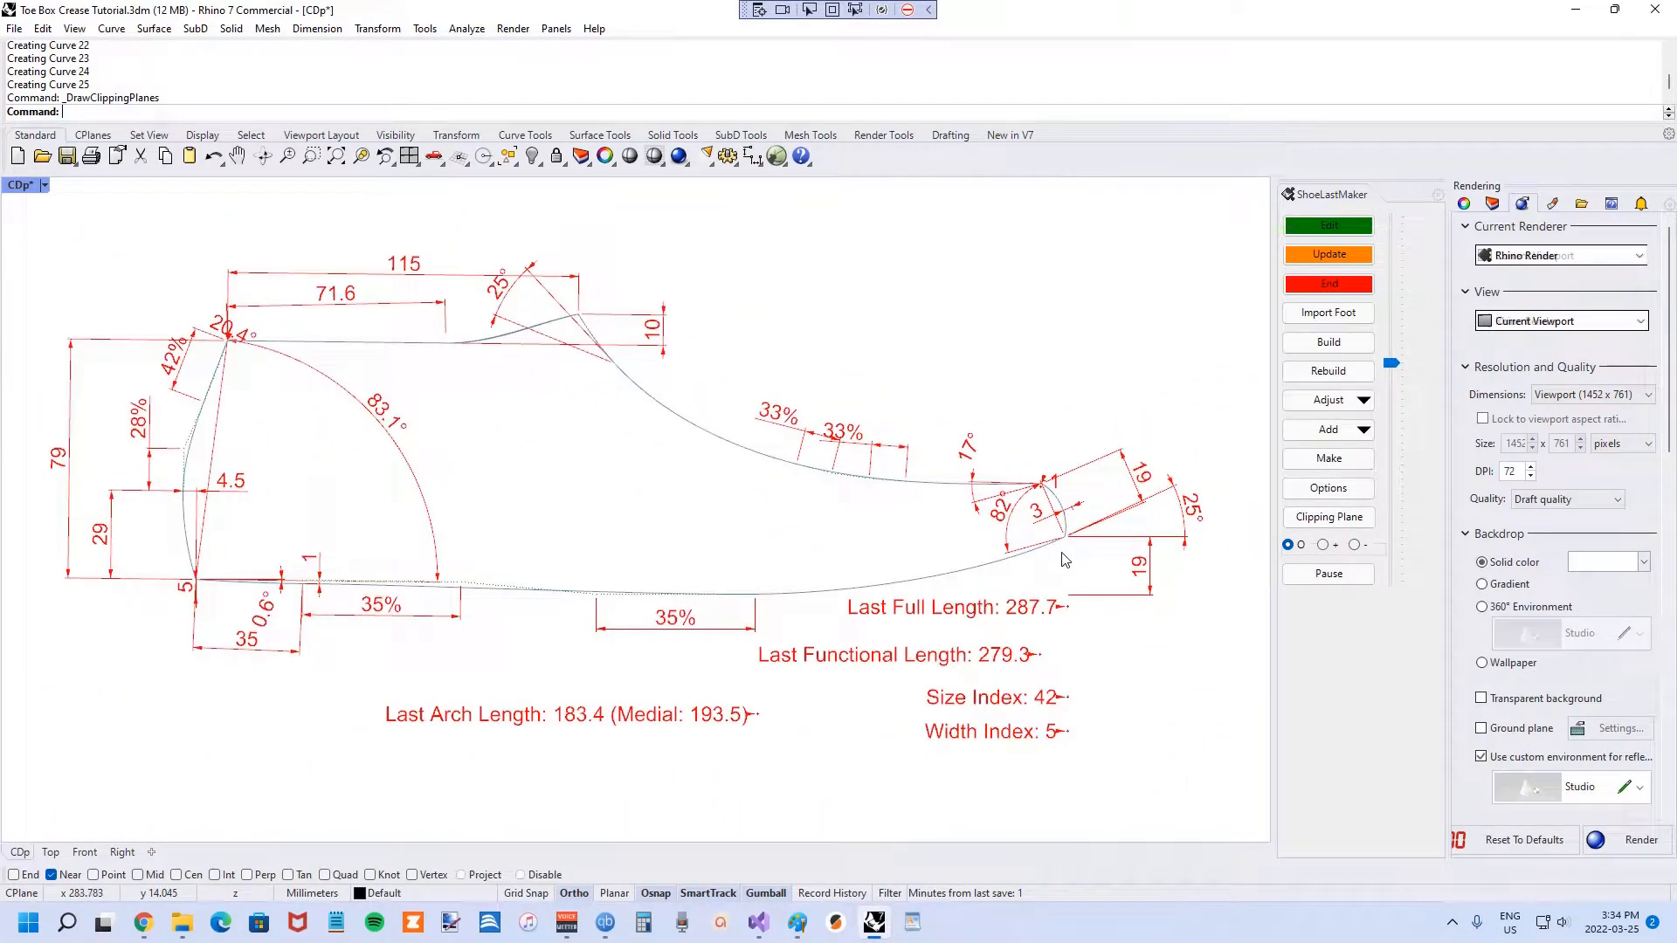
click(1324, 289)
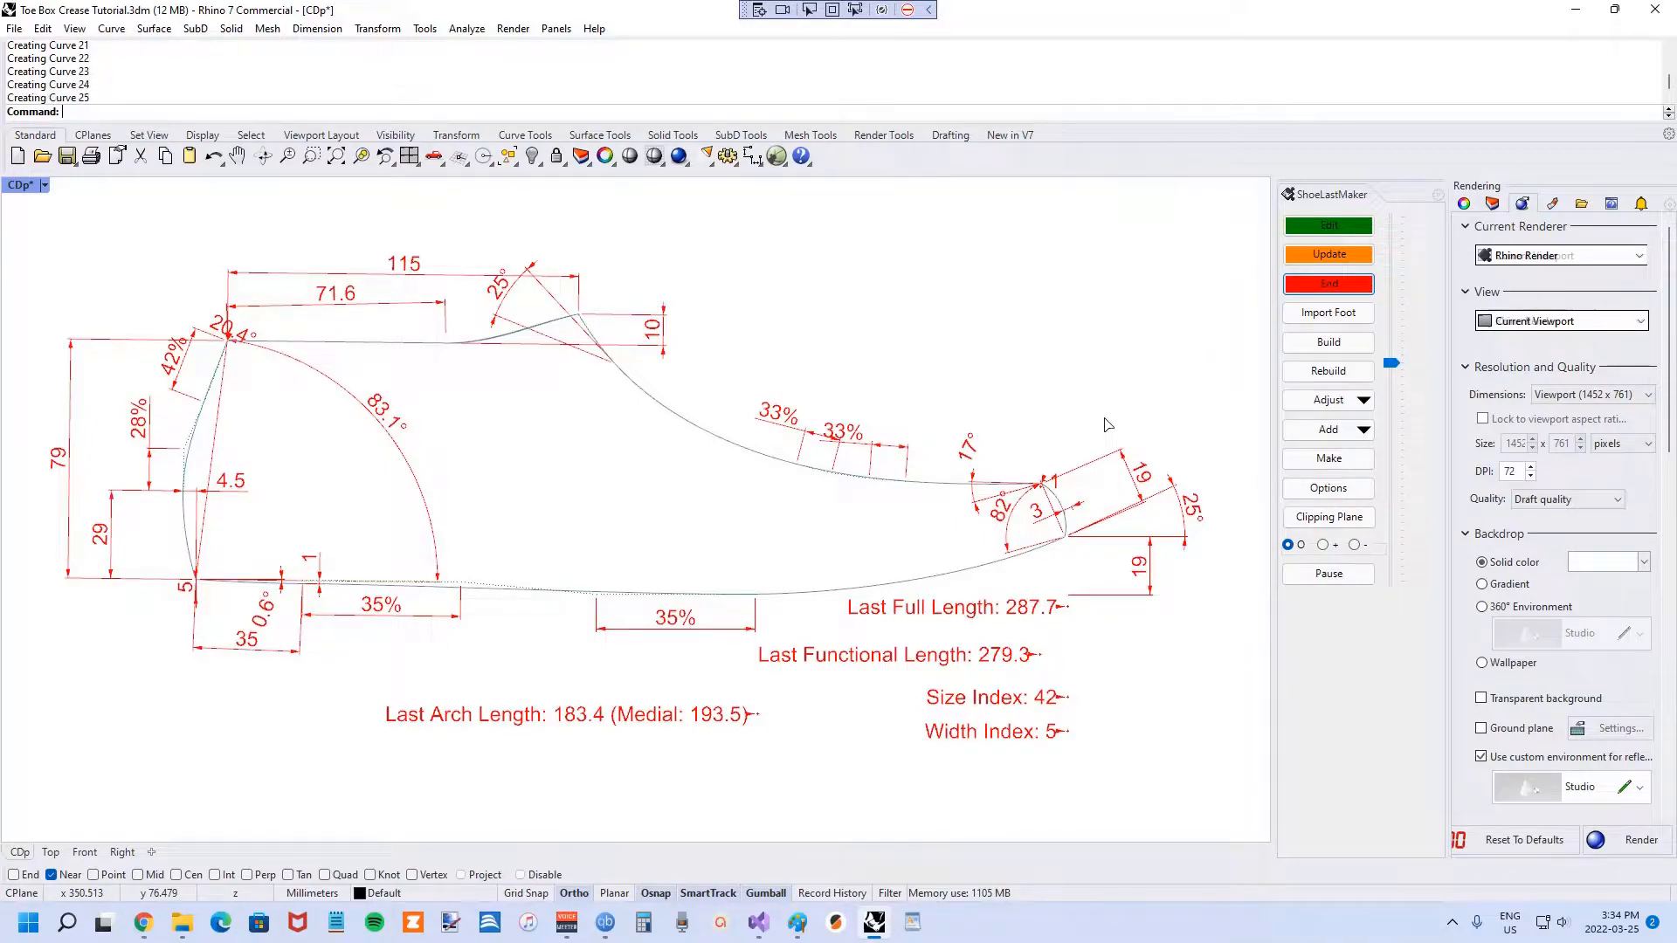
mouse_move(1105, 423)
right_down()
mouse_move(1093, 439)
mouse_move(1112, 459)
mouse_move(1087, 505)
mouse_move(970, 516)
right_up()
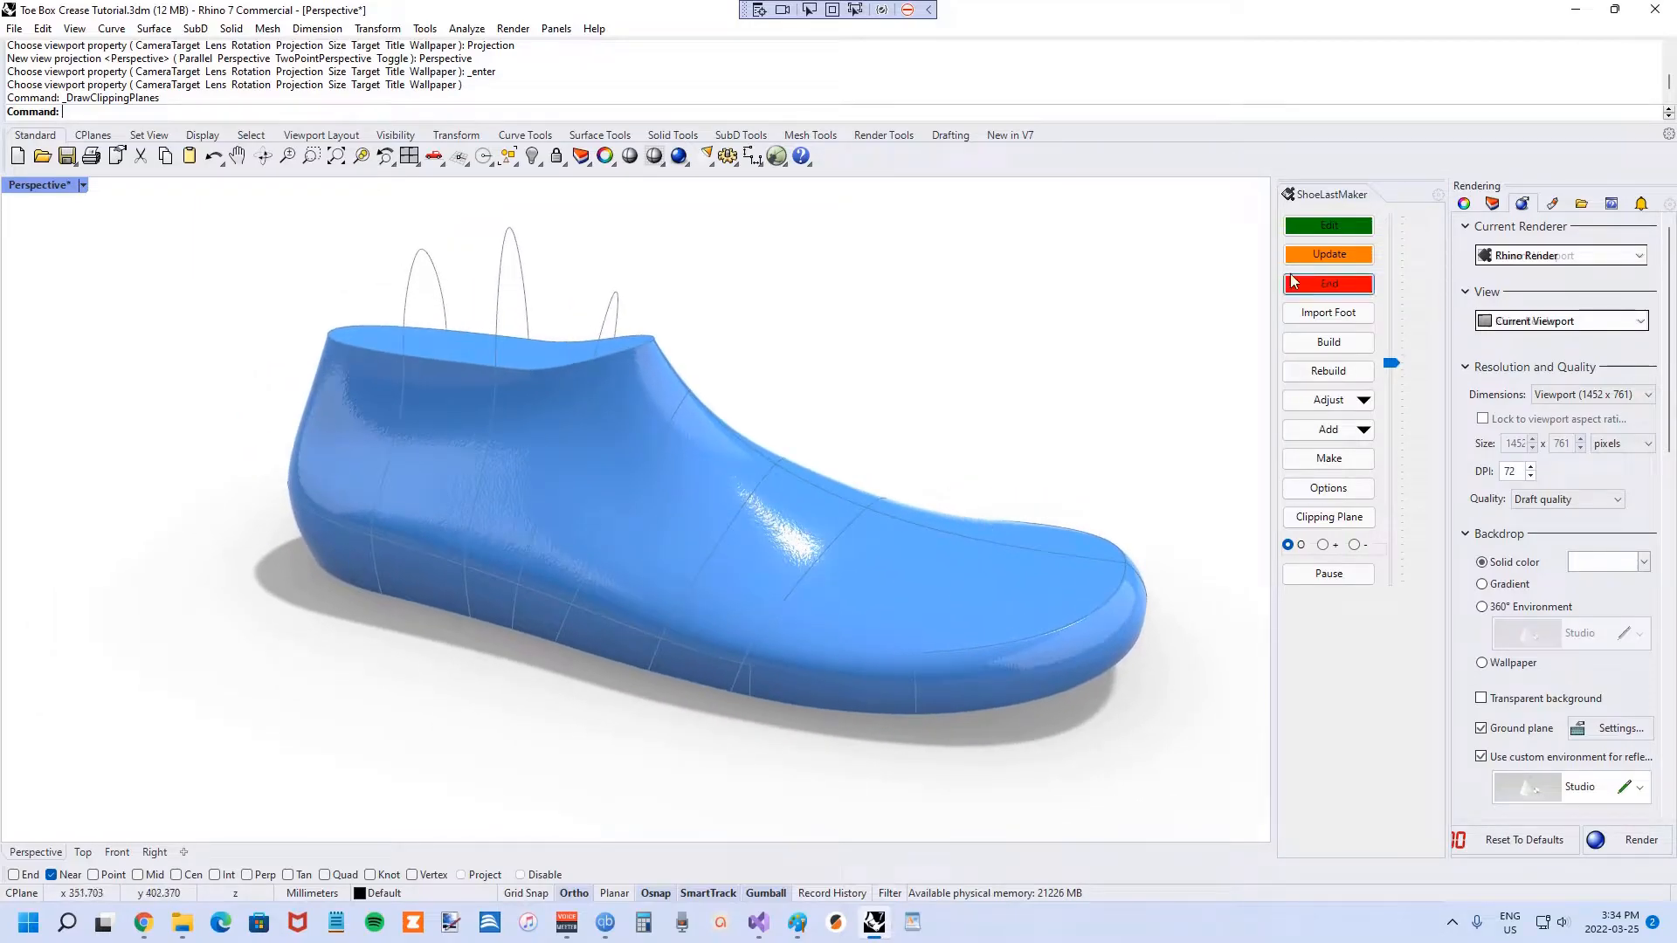
Start editing and select the two toe curves on either side of the last.
click(1341, 230)
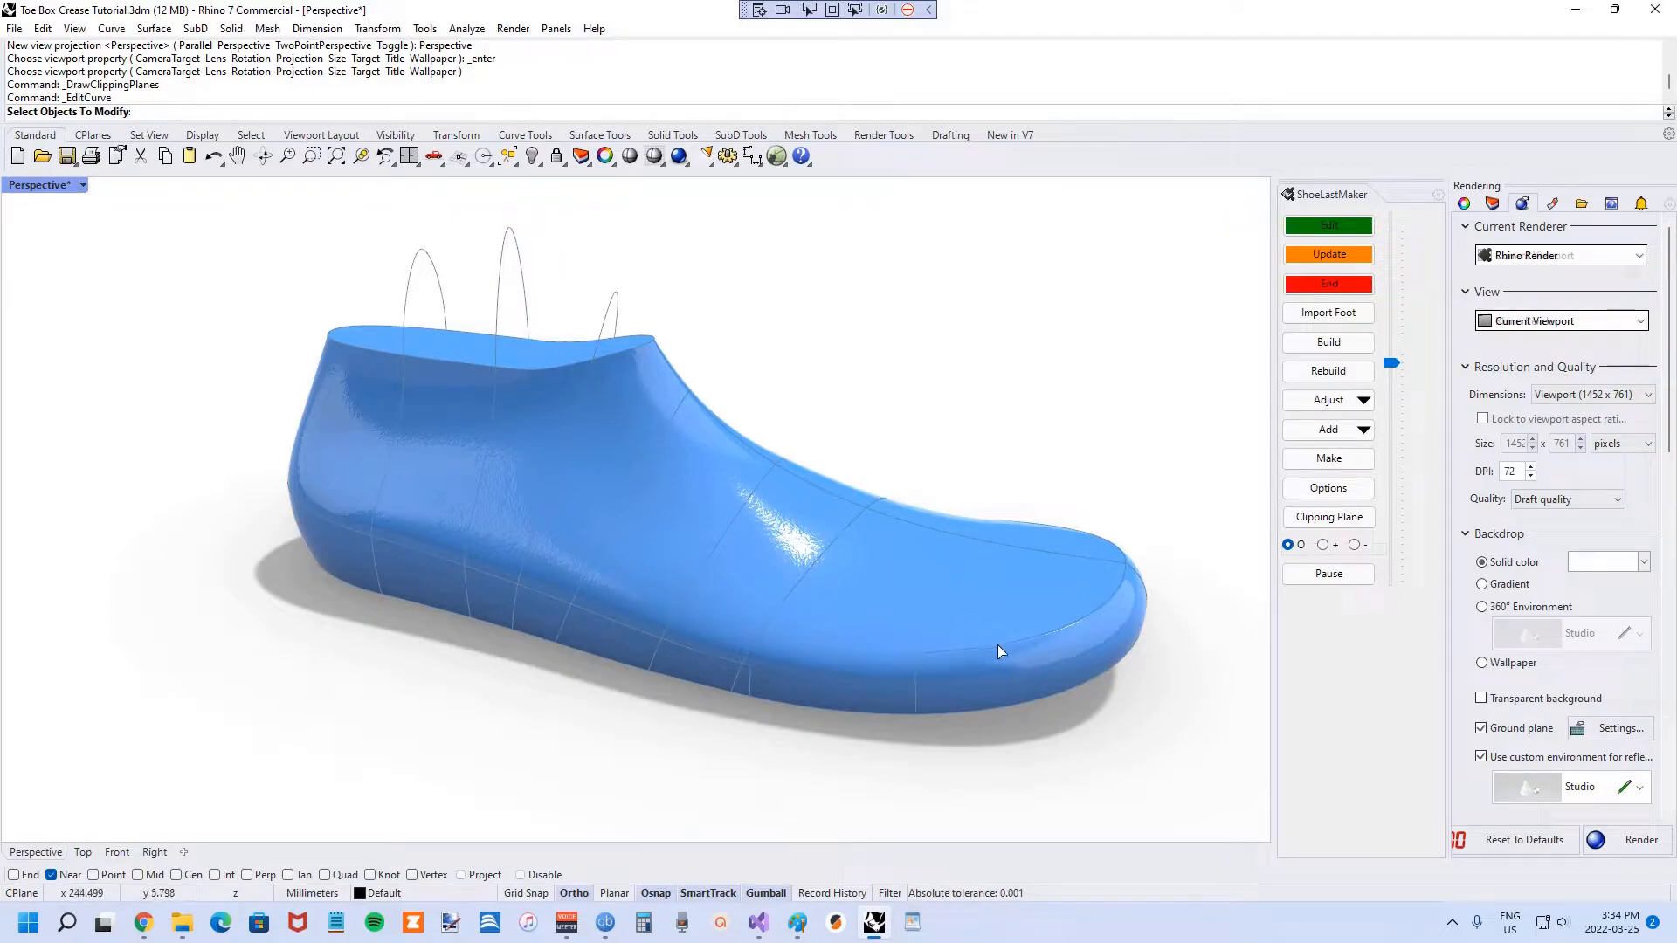
click(914, 675)
right_drag(915, 674, 710, 671)
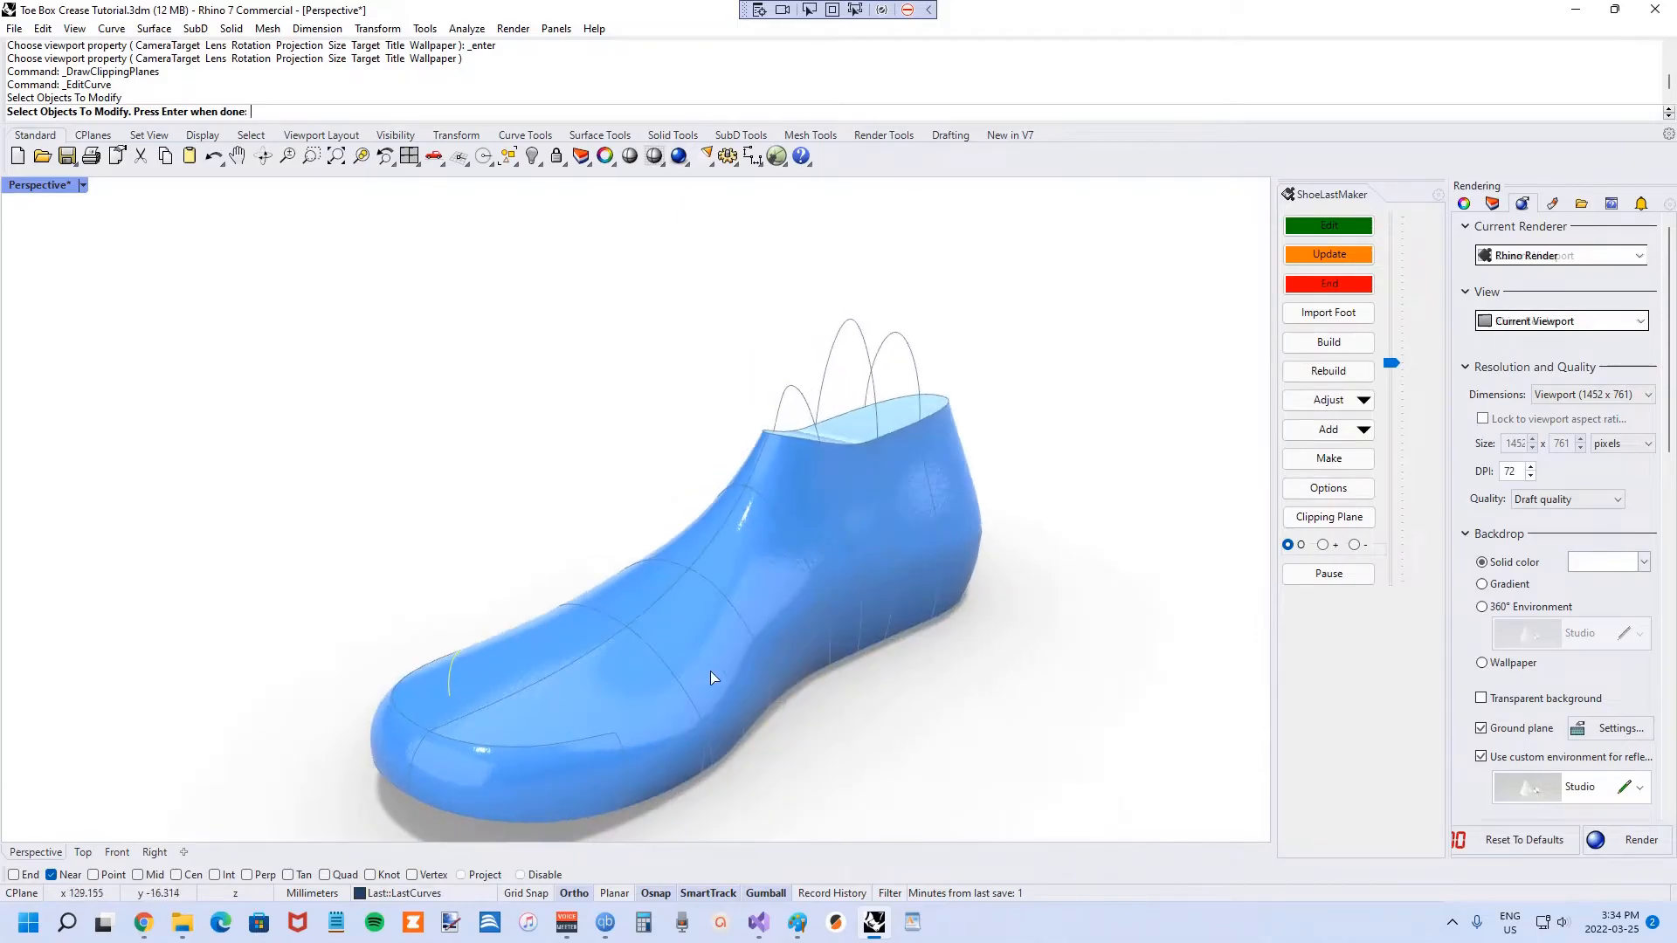
click(627, 756)
right_drag(627, 756, 731, 619)
right_click(942, 594)
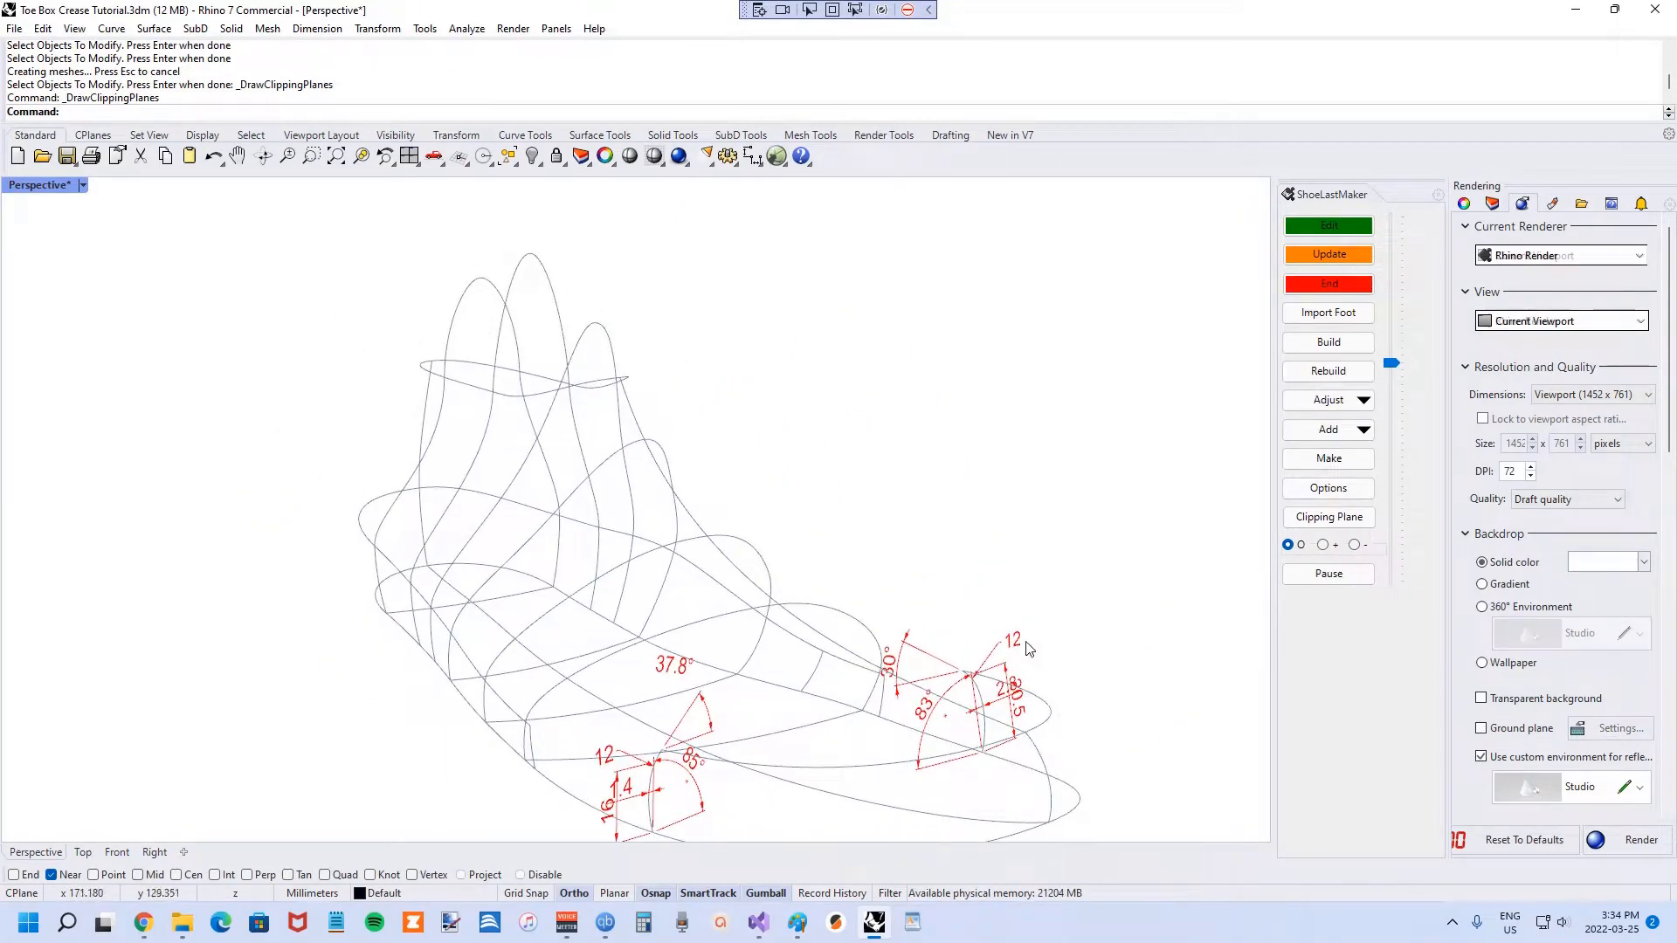
Set both 12 radial toe dimensions to 1 and regenerate the last.
click(1011, 646)
click(1074, 664)
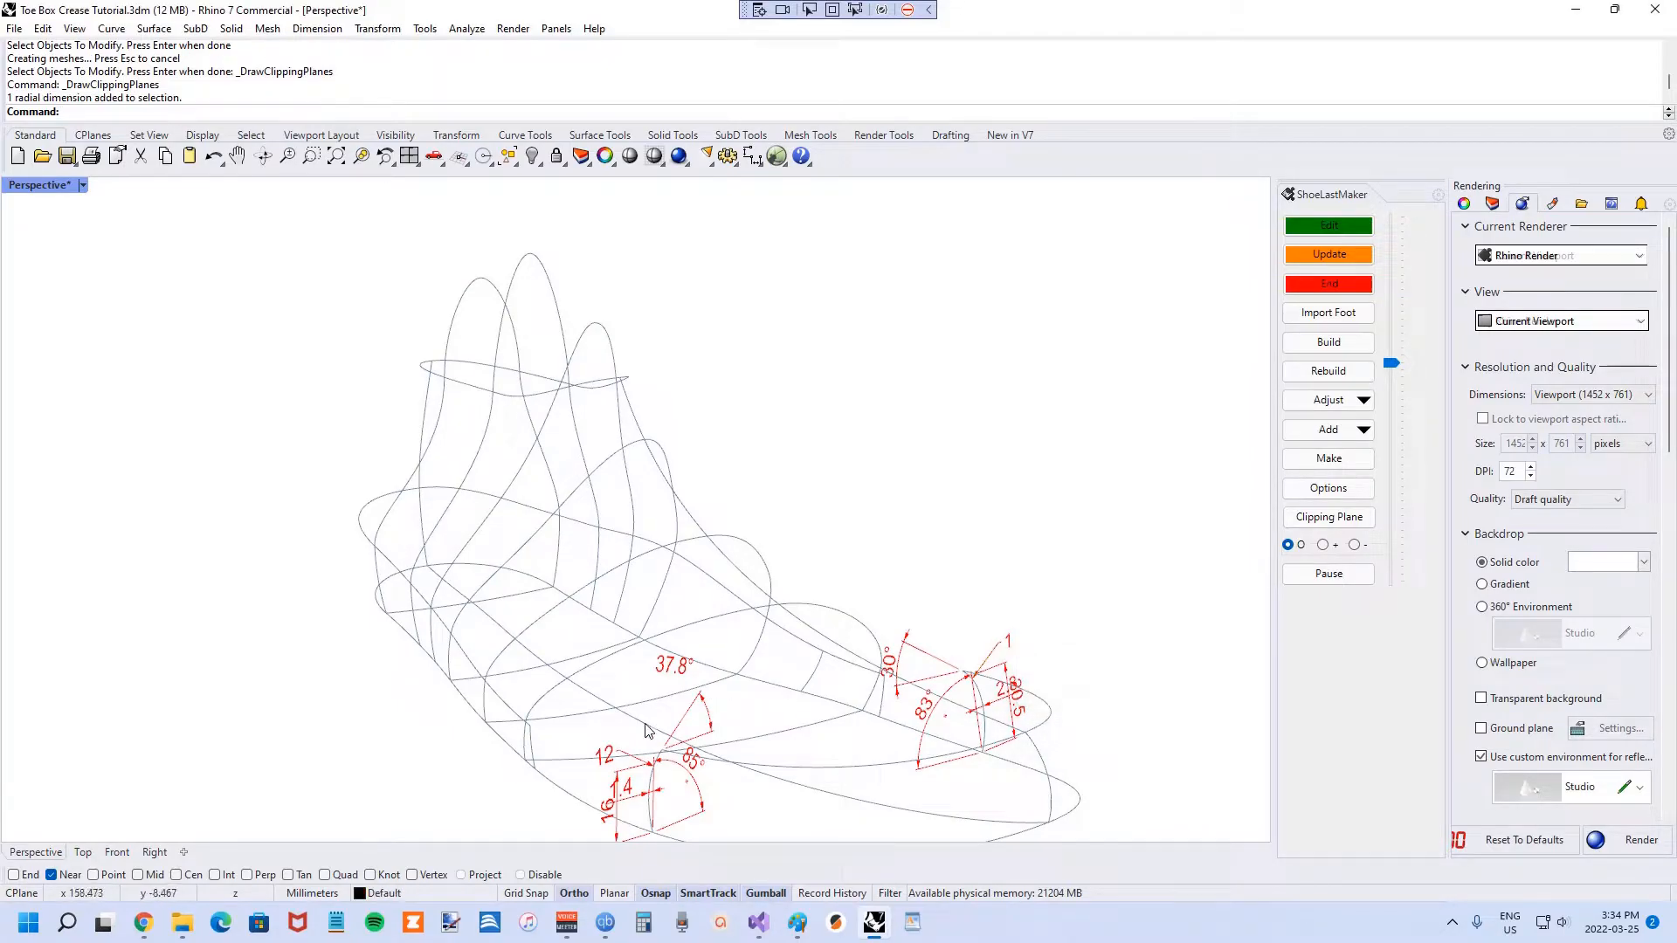
click(611, 750)
click(609, 751)
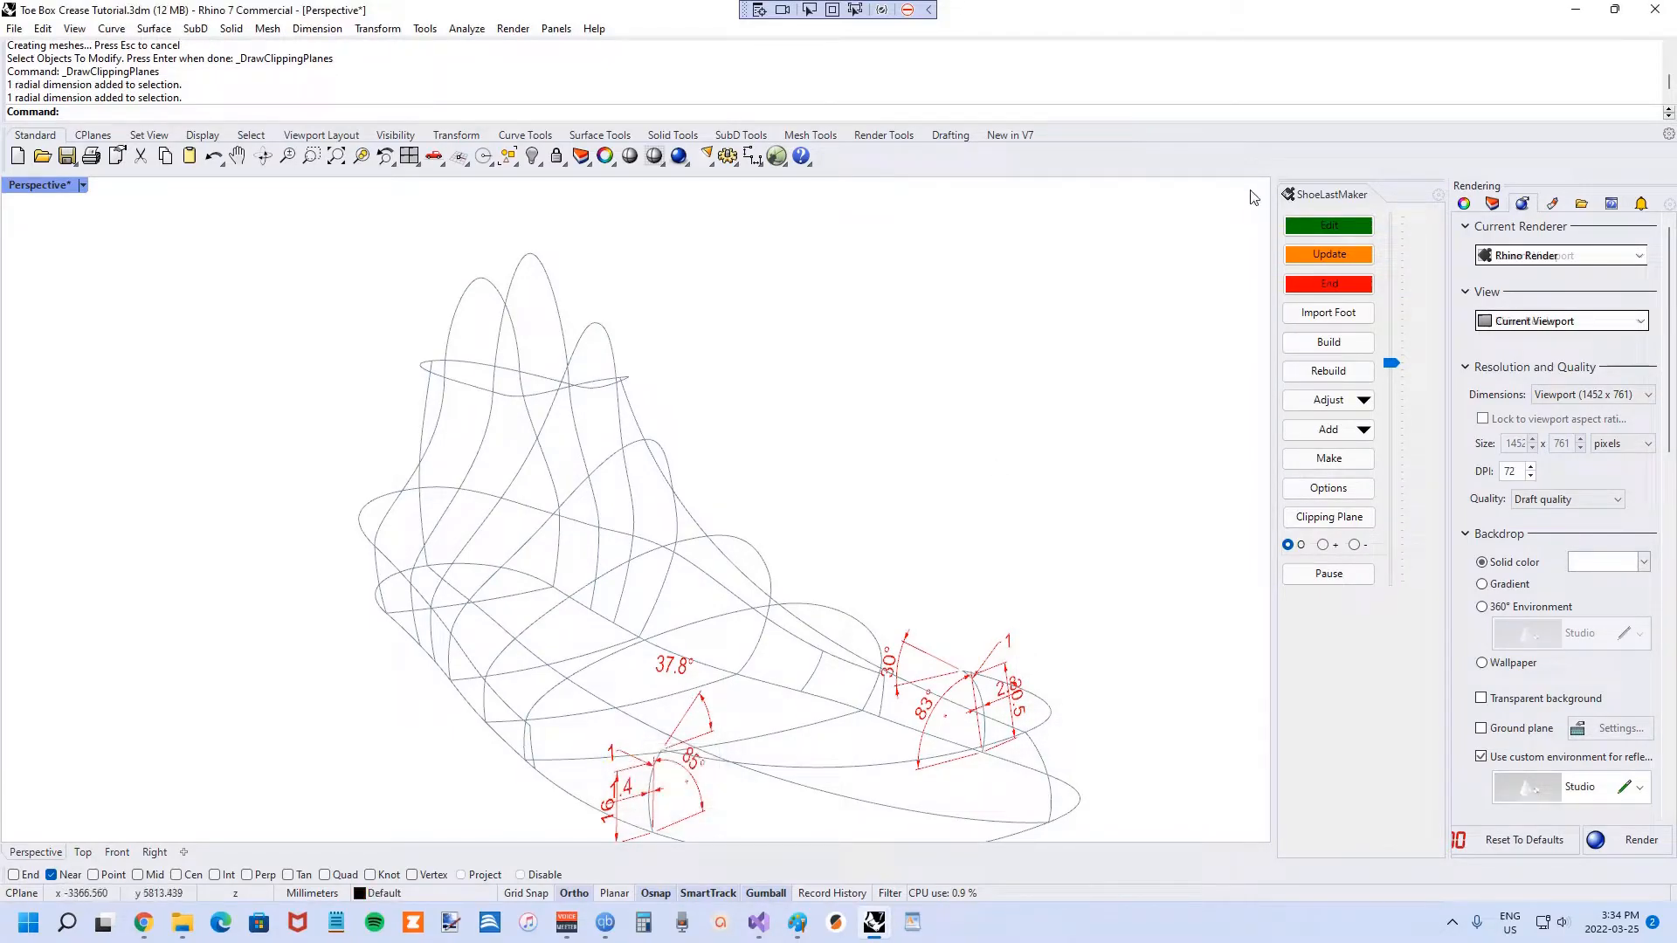
click(1324, 254)
click(1328, 281)
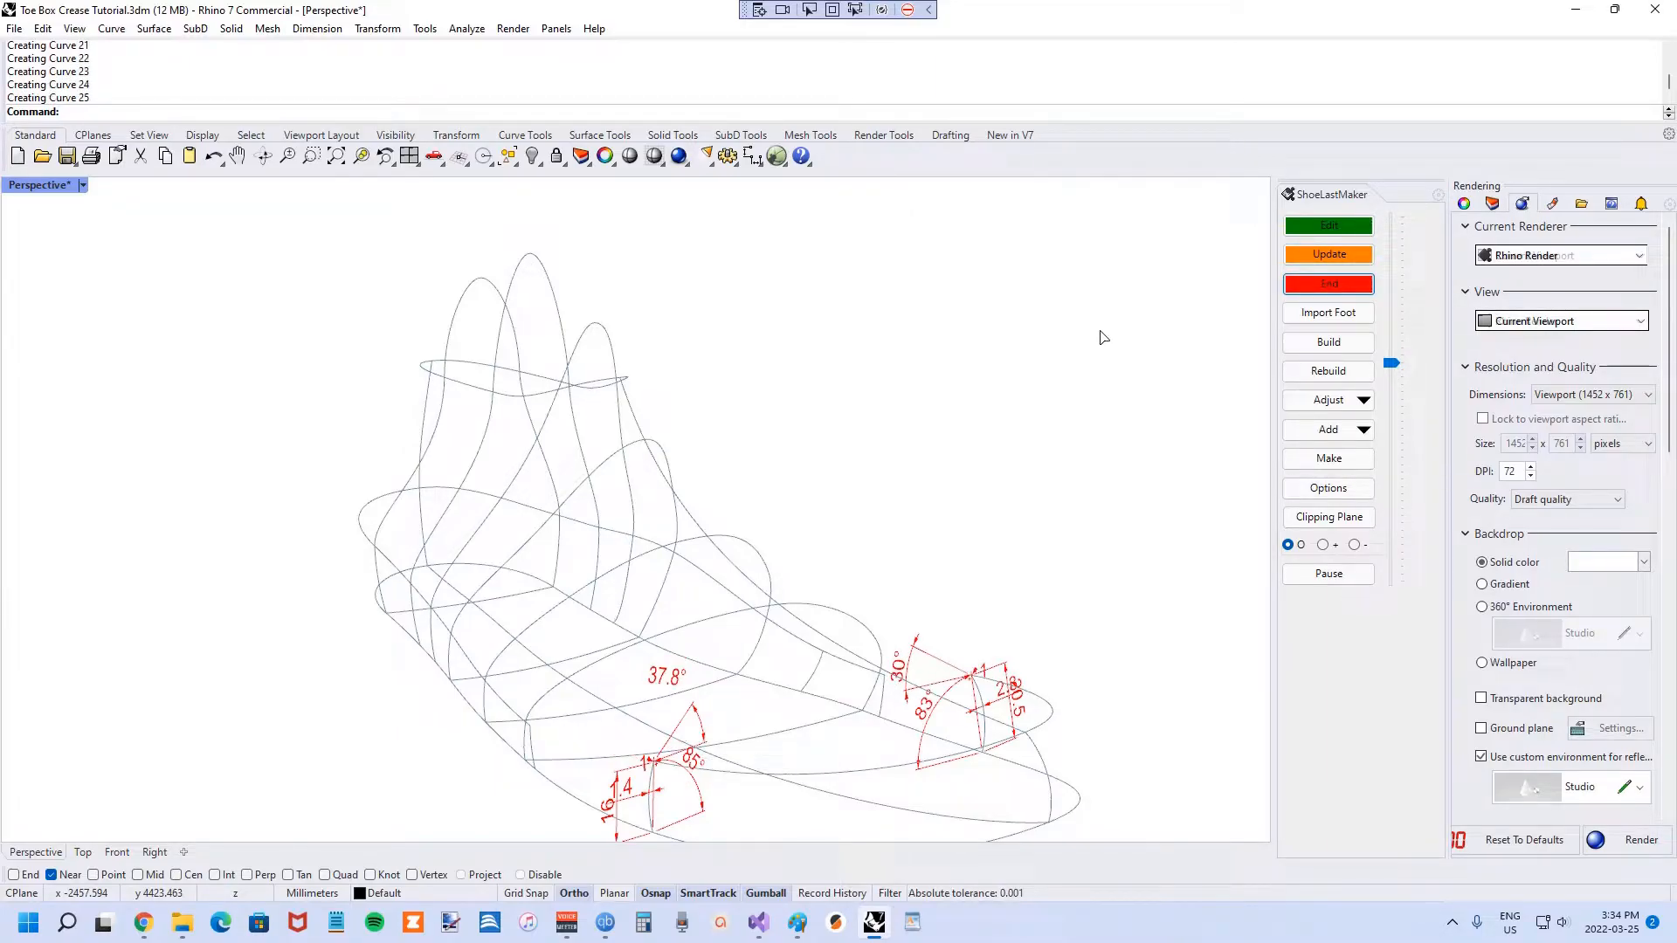
scroll(954, 468, up, 10)
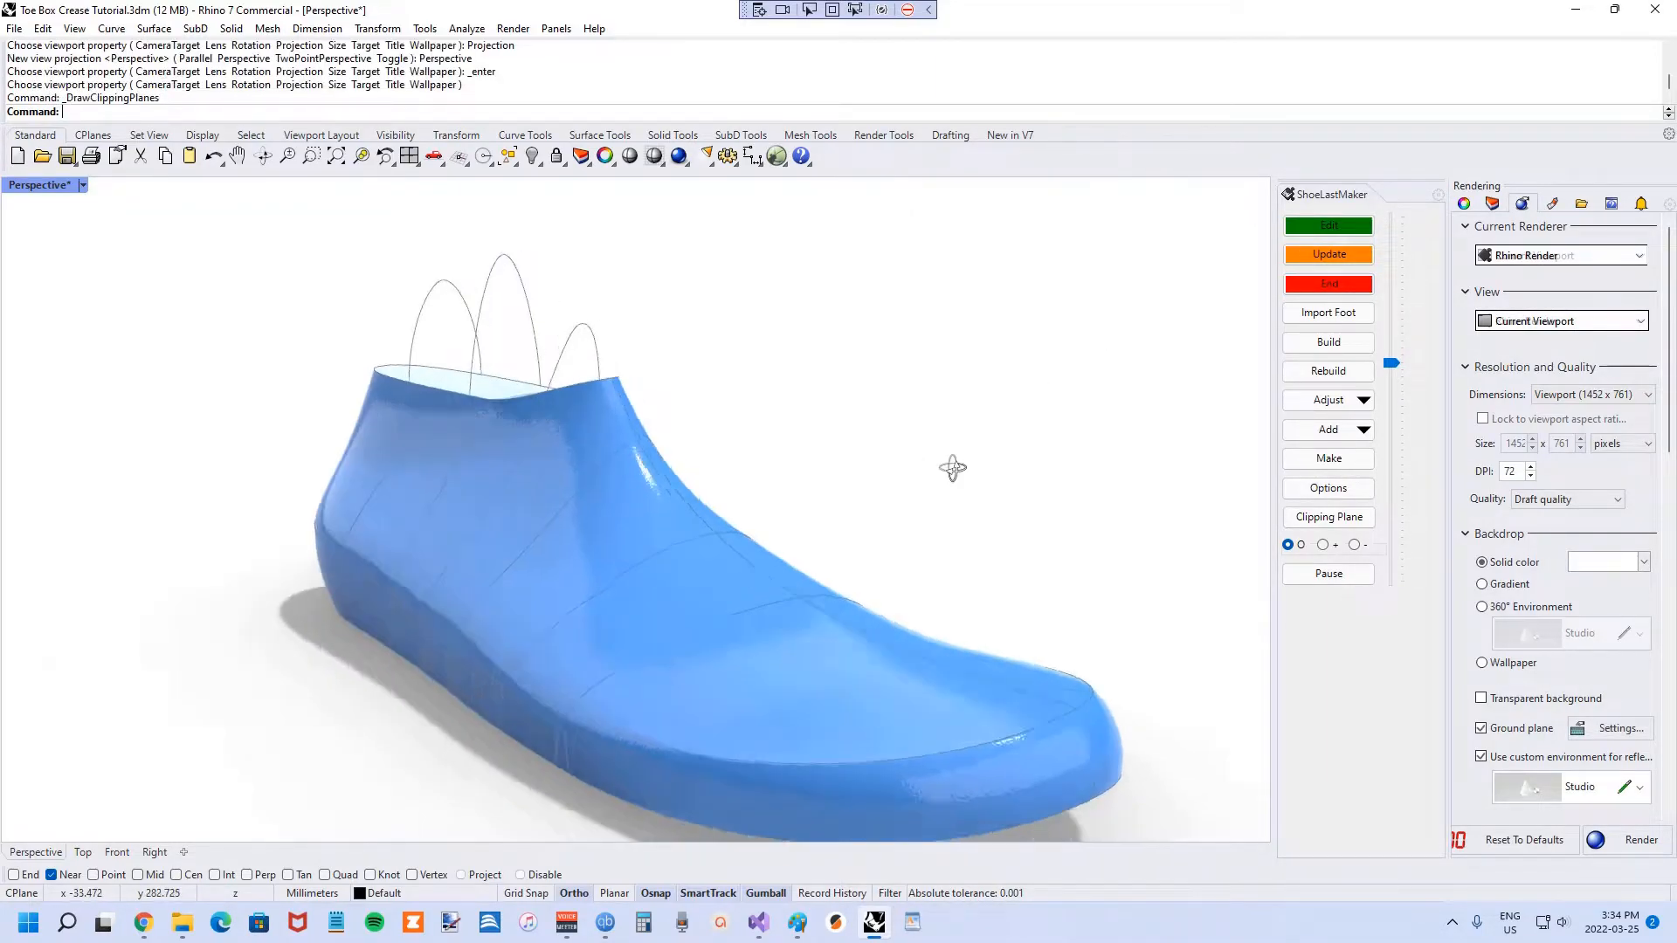
mouse_move(1043, 630)
right_down()
mouse_move(1114, 604)
mouse_move(801, 624)
mouse_move(917, 625)
right_up()
scroll(704, 657, up, 3)
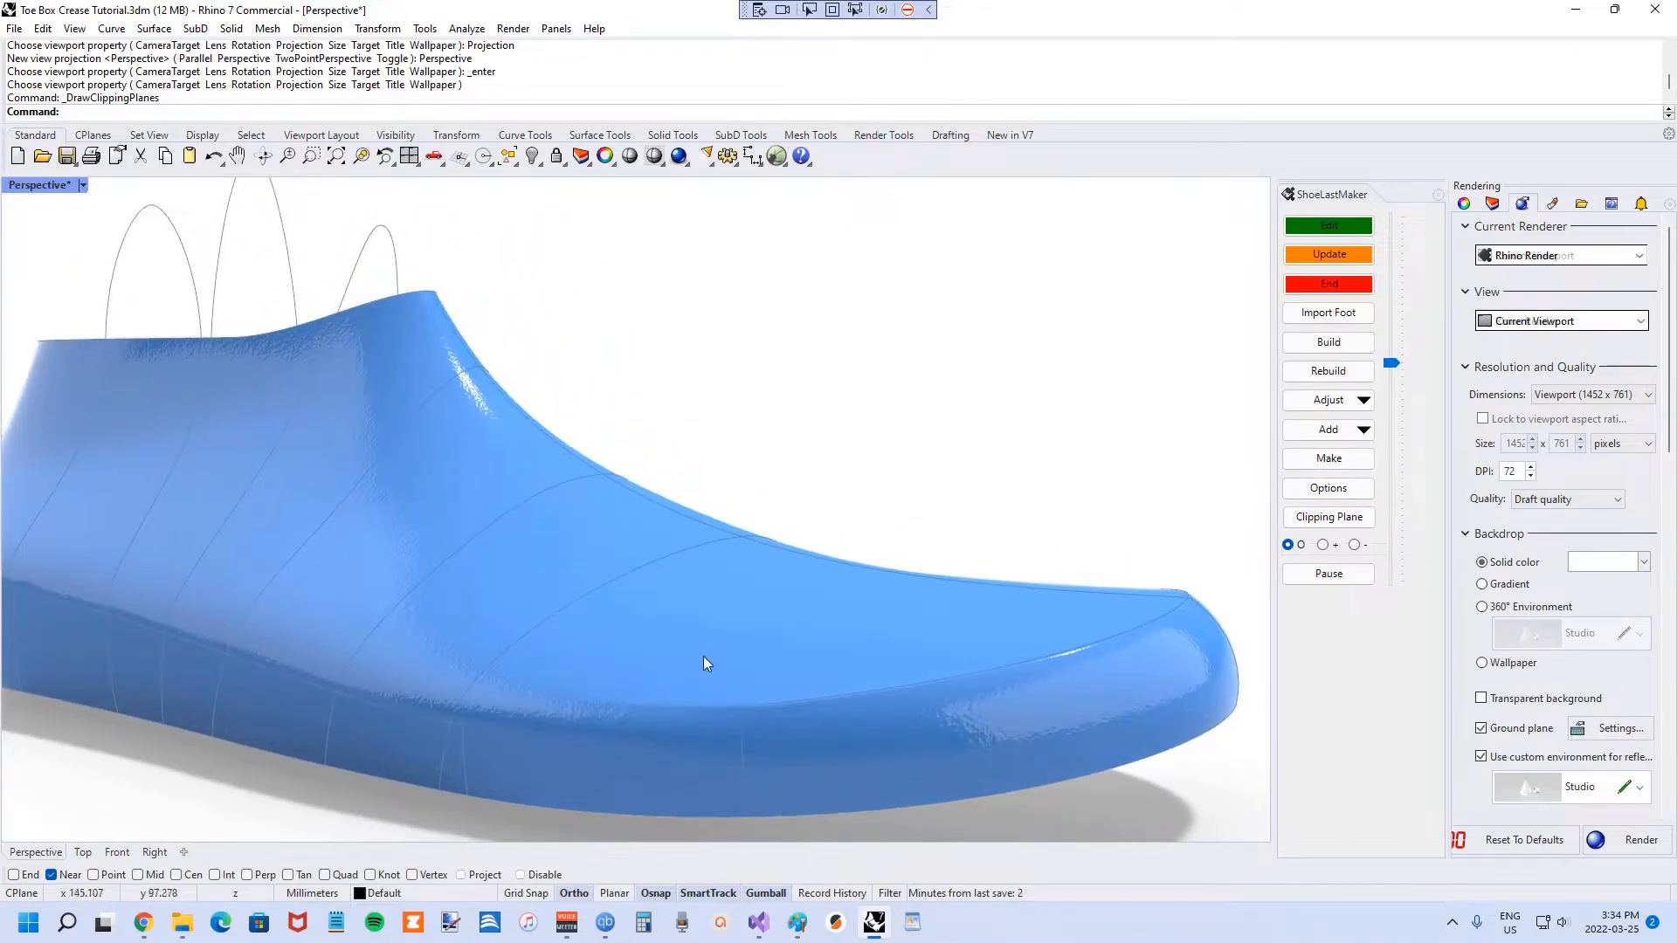
scroll(583, 704, up, 3)
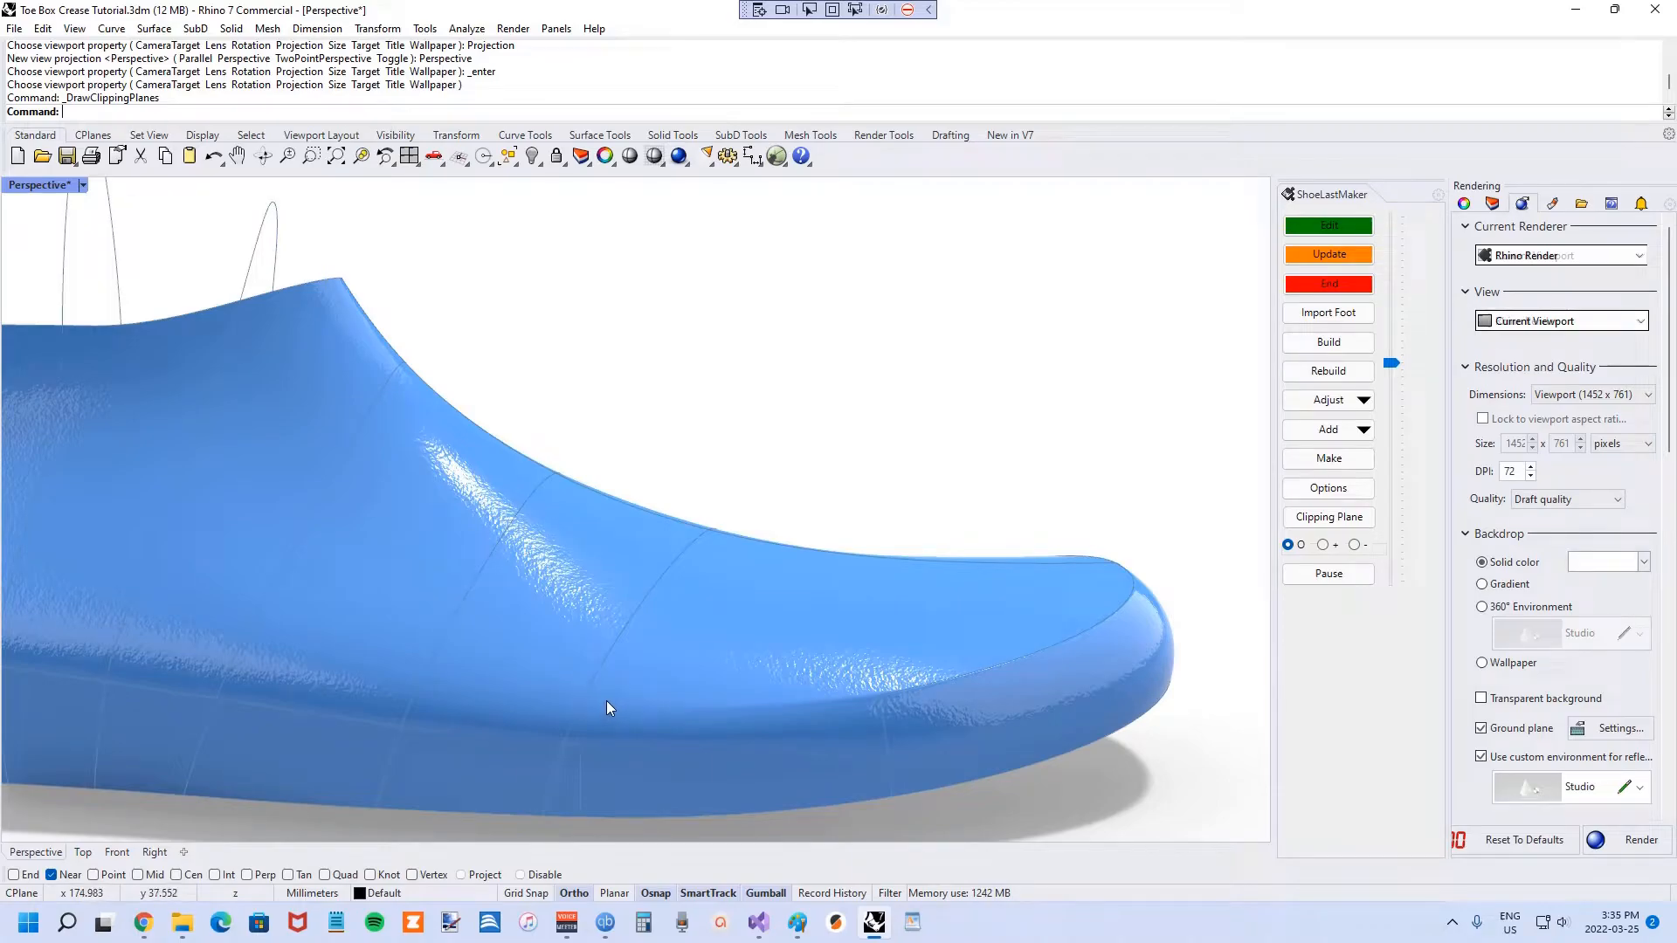
scroll(594, 681, down, 5)
right_drag(571, 659, 765, 679)
scroll(917, 596, down, 4)
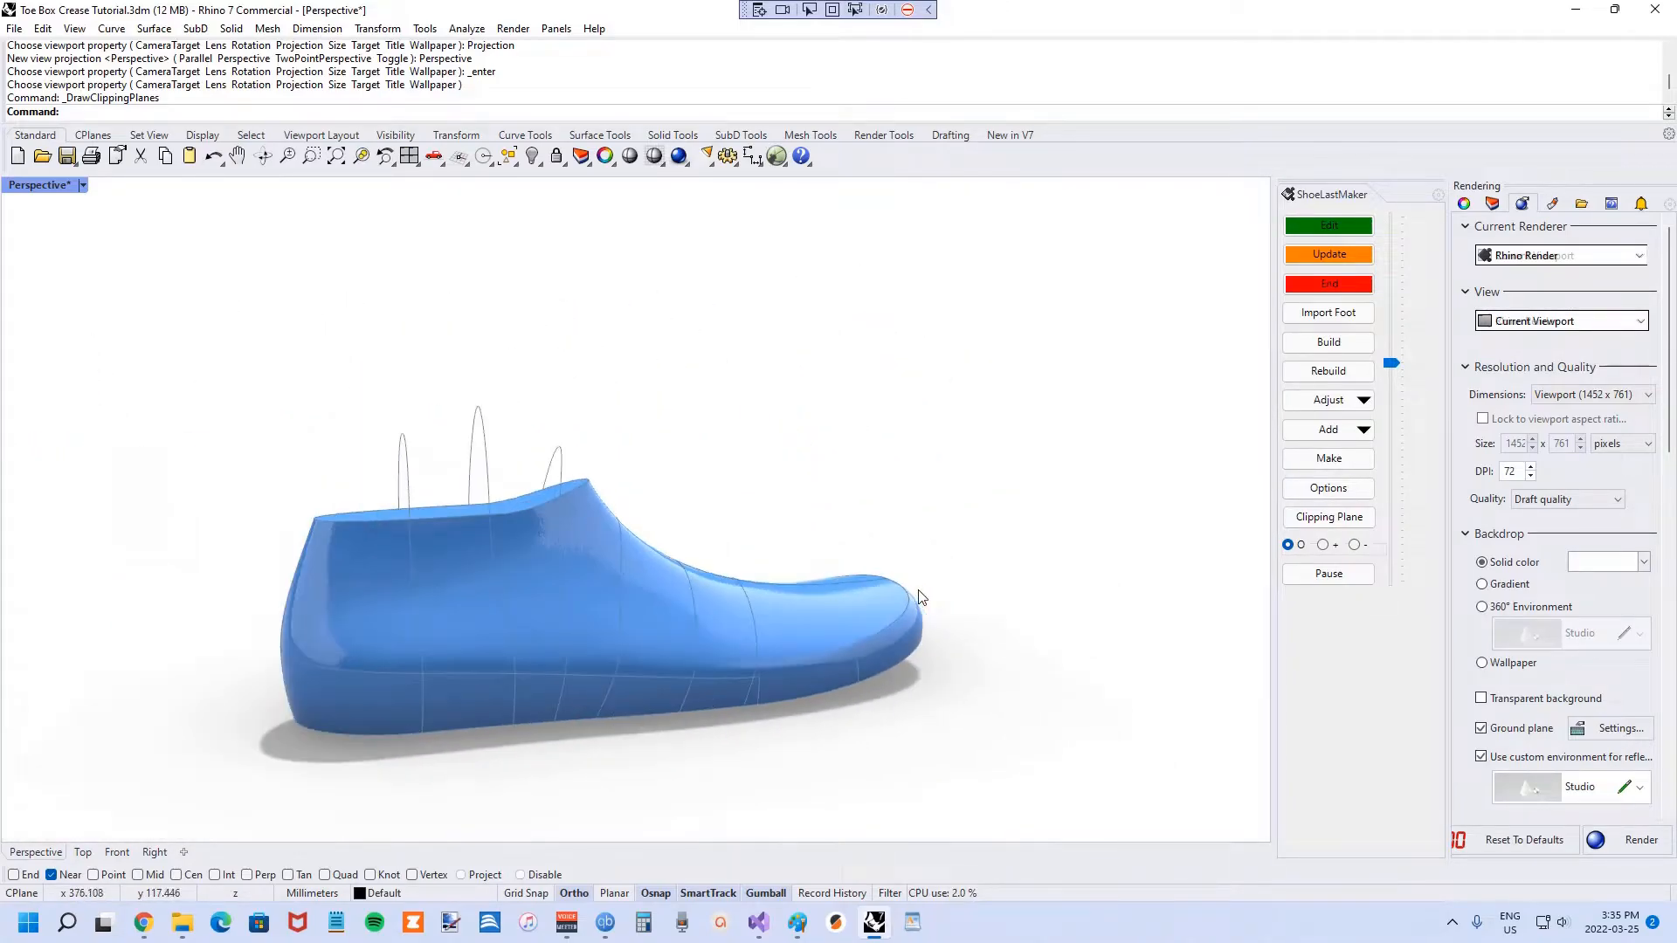
scroll(600, 677, up, 4)
scroll(969, 644, up, 3)
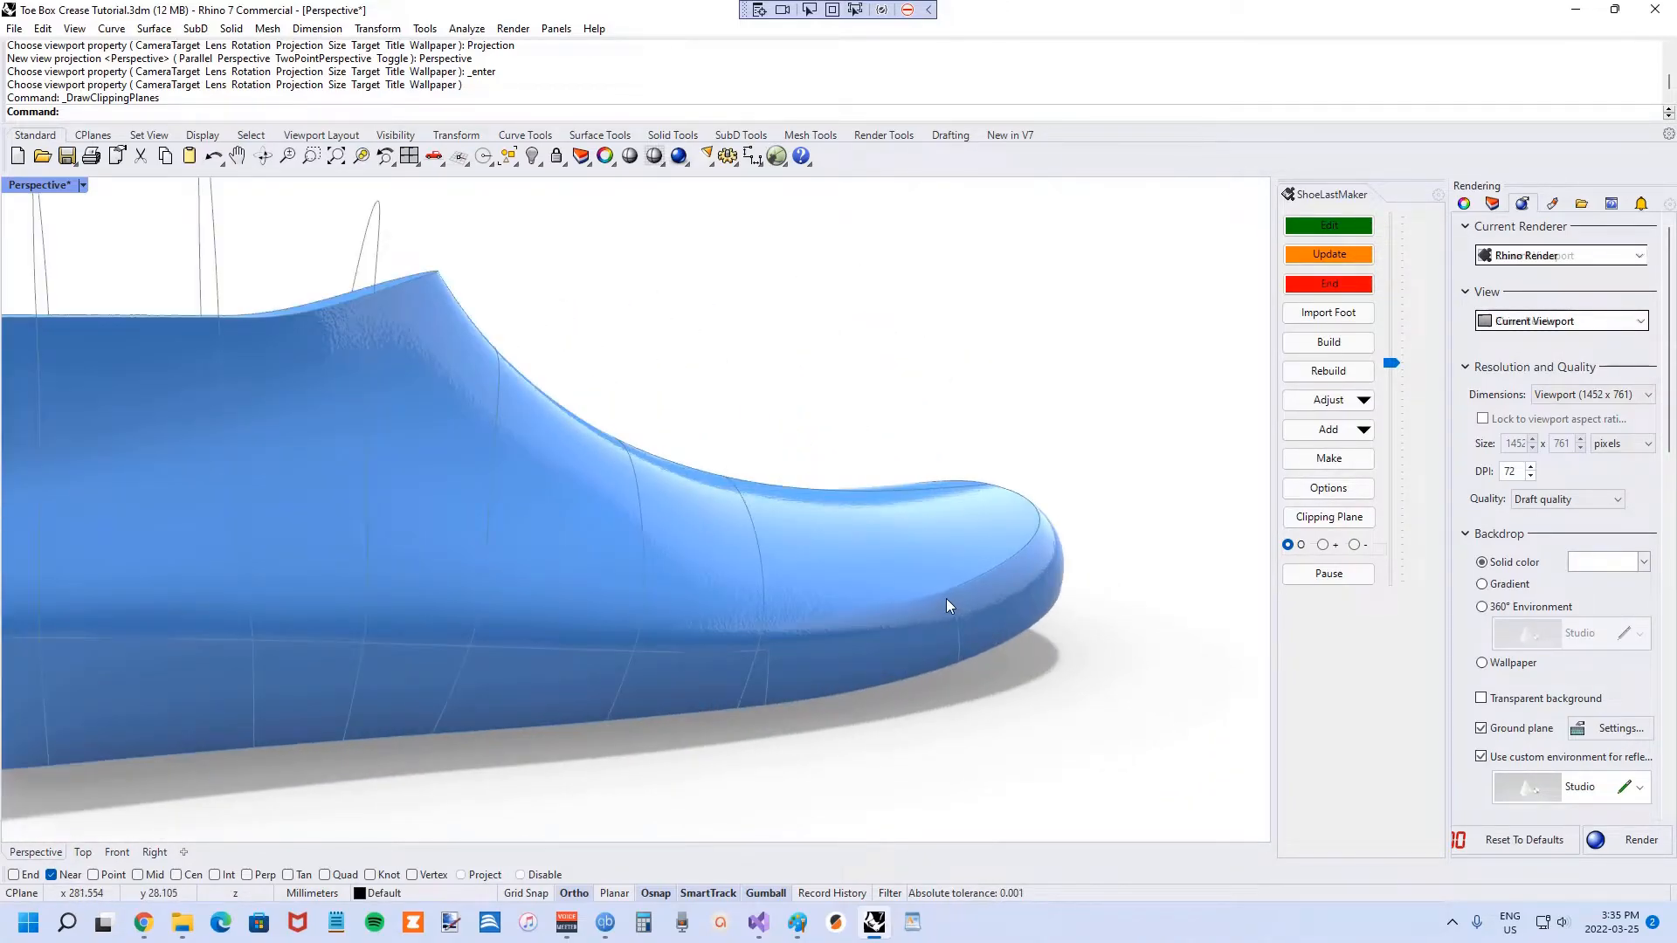
scroll(945, 598, up, 2)
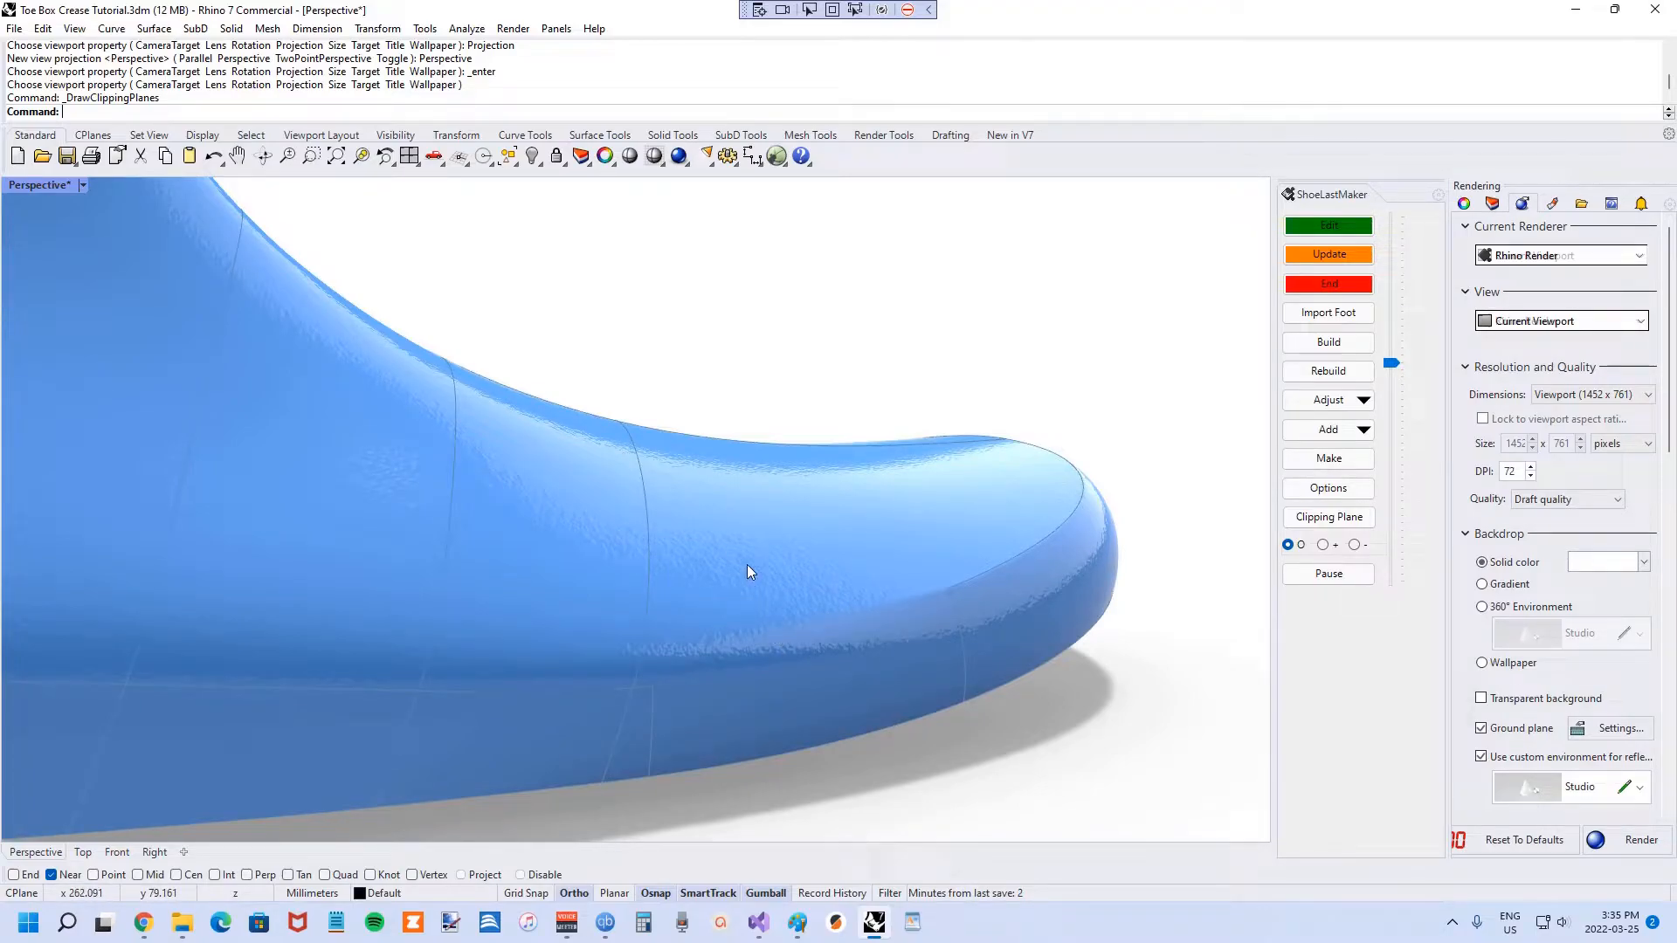
scroll(751, 594, down, 6)
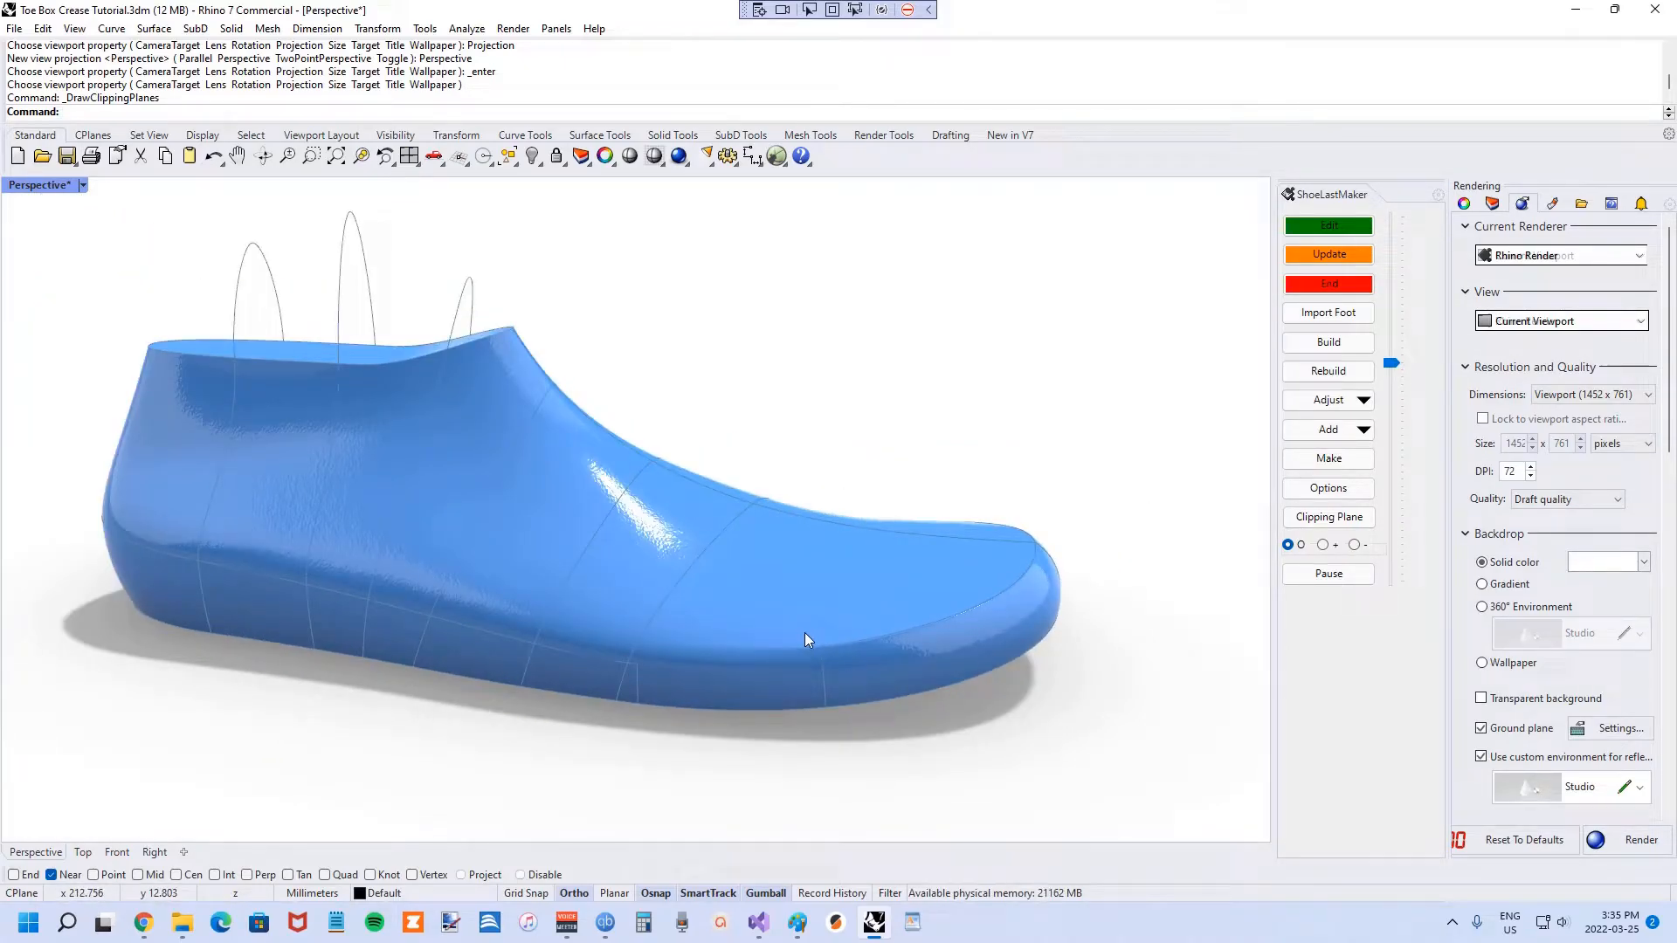
scroll(694, 646, up, 2)
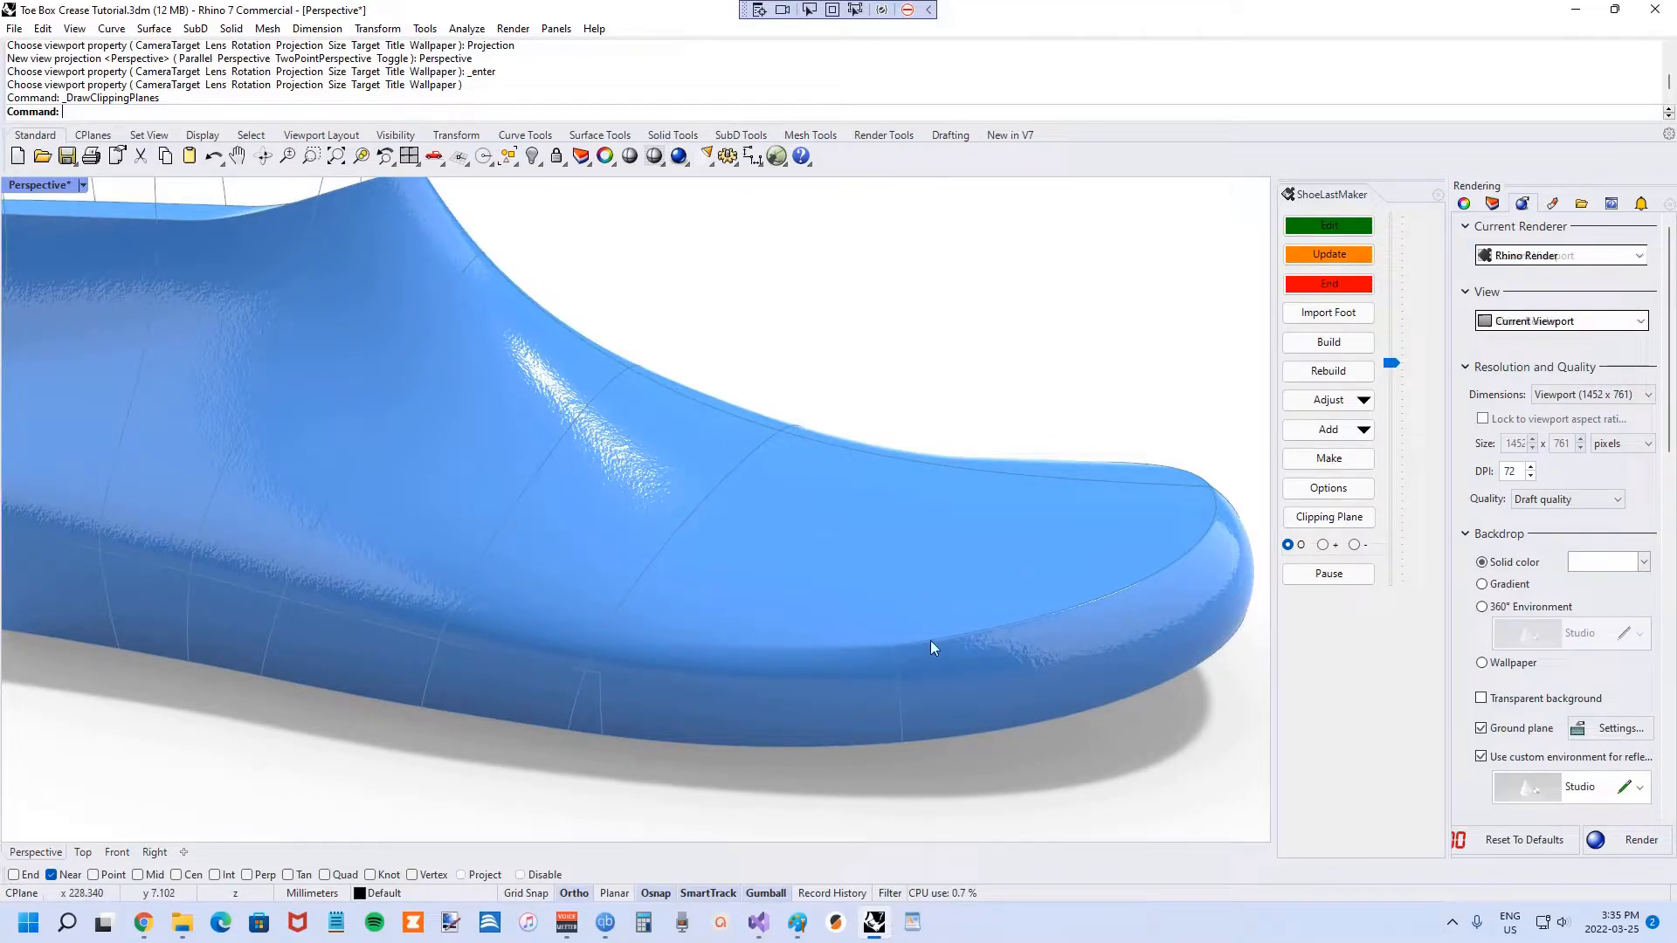
Turn on Show Surfacing Curves in the ShoeLastMaker options.
click(1314, 402)
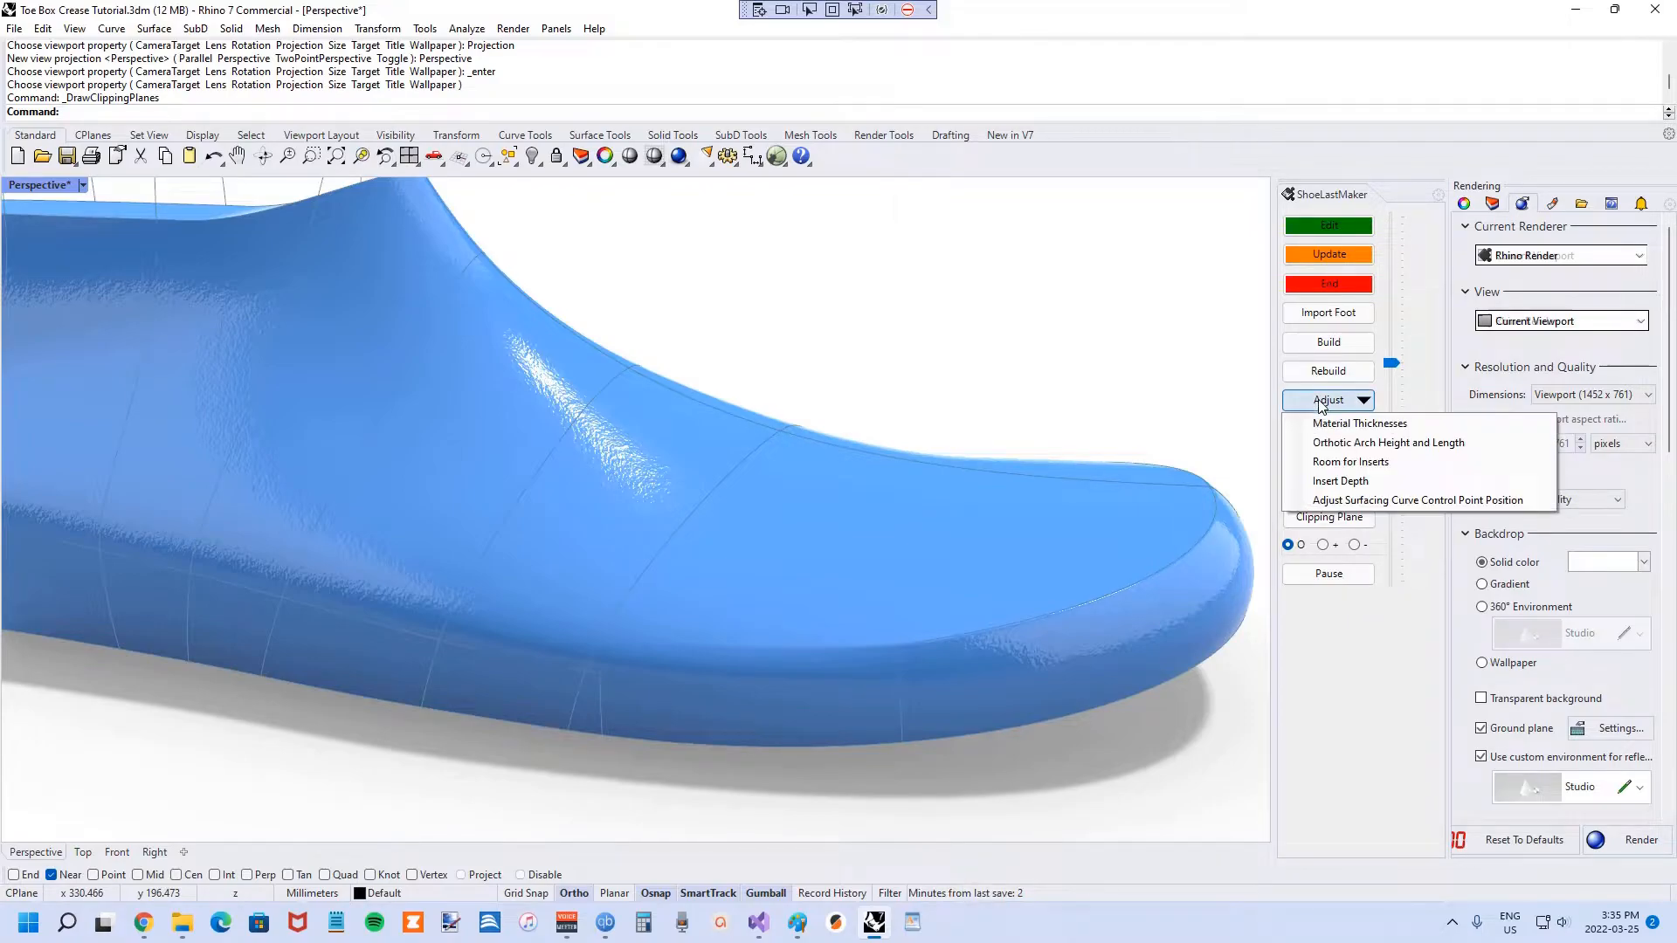
click(1325, 619)
click(1332, 494)
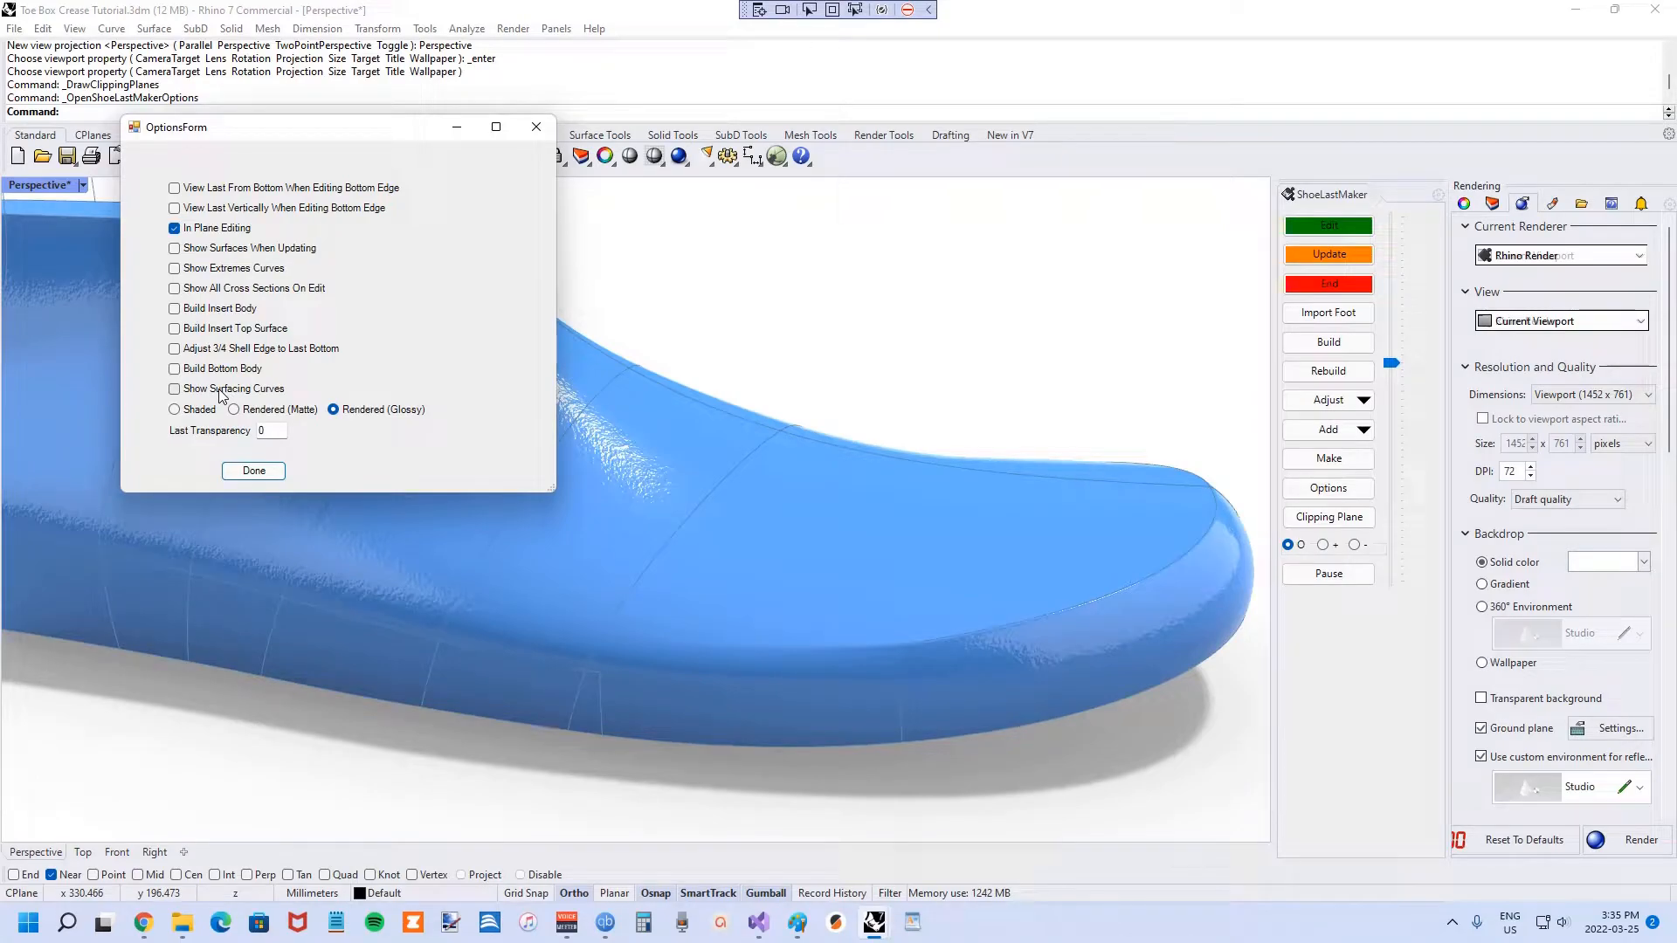
click(253, 470)
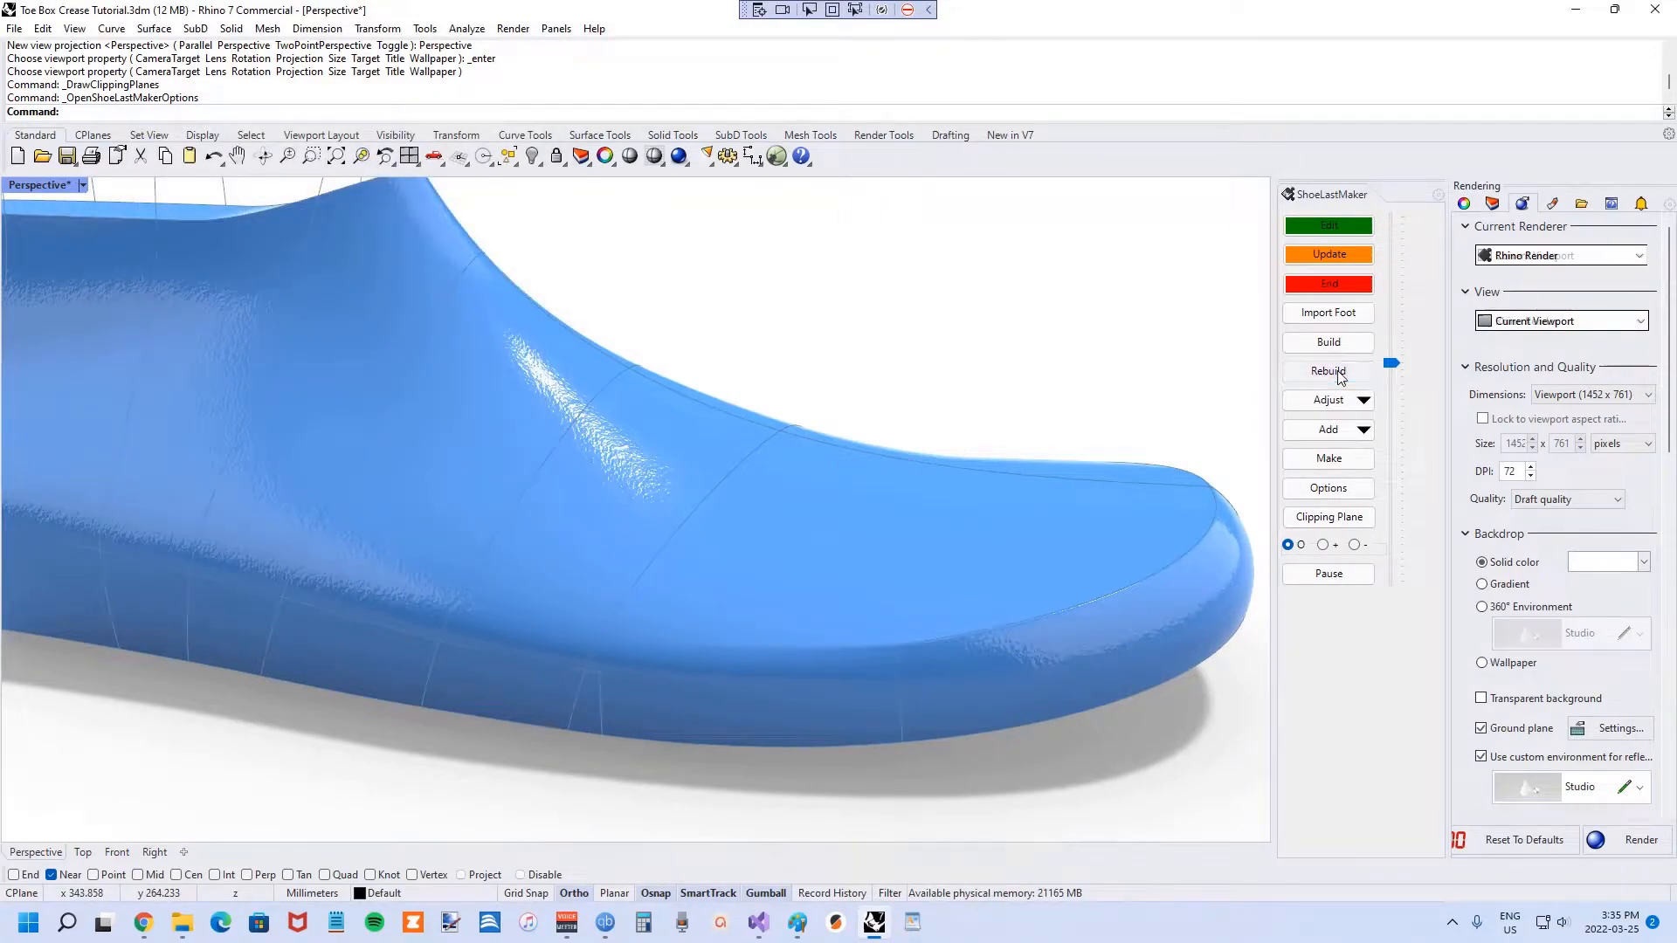
Rebuild the last and view it from above with curves over the blue surface.
click(1336, 371)
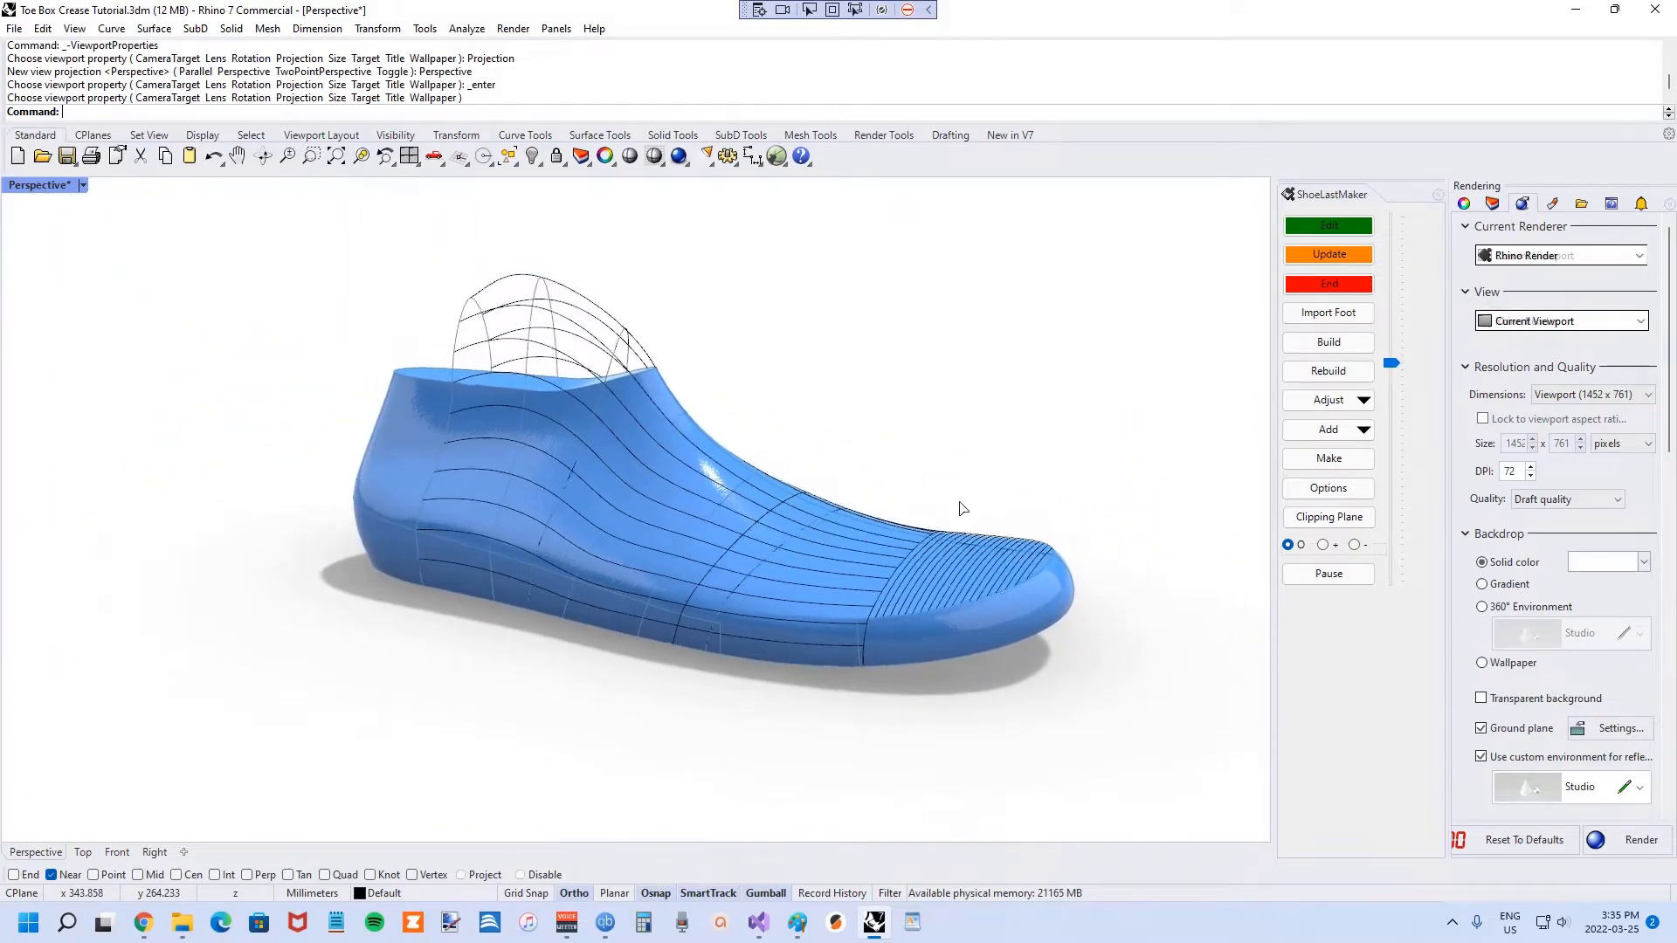
scroll(973, 557, up, 5)
right_drag(1040, 531, 957, 550)
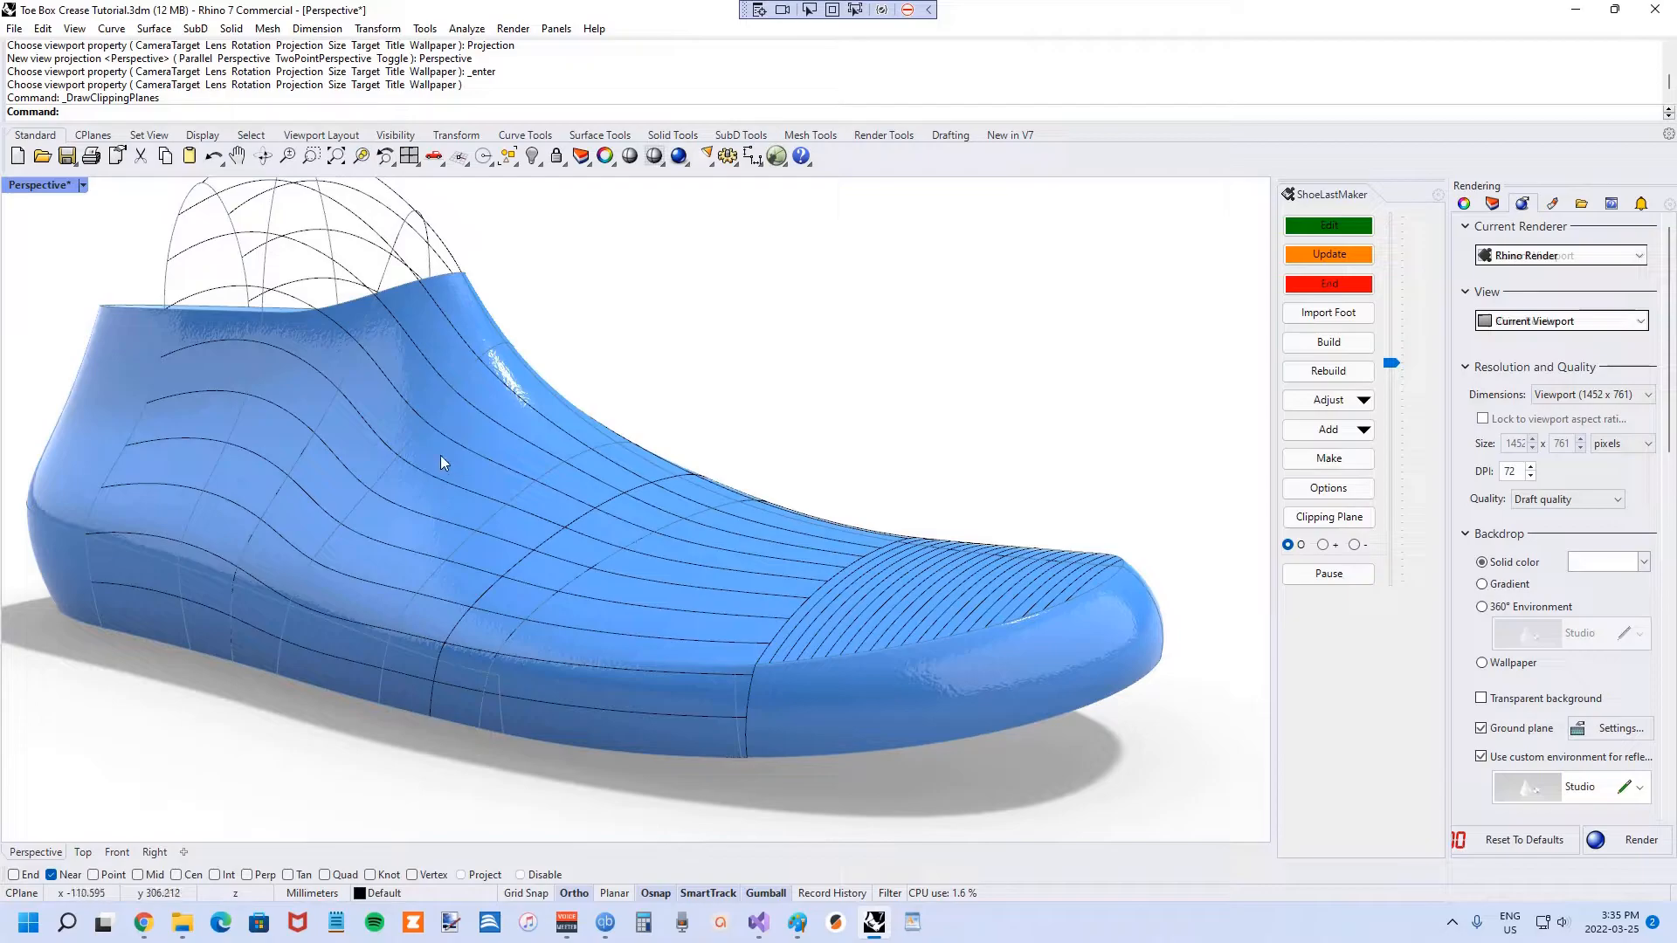
scroll(660, 690, up, 6)
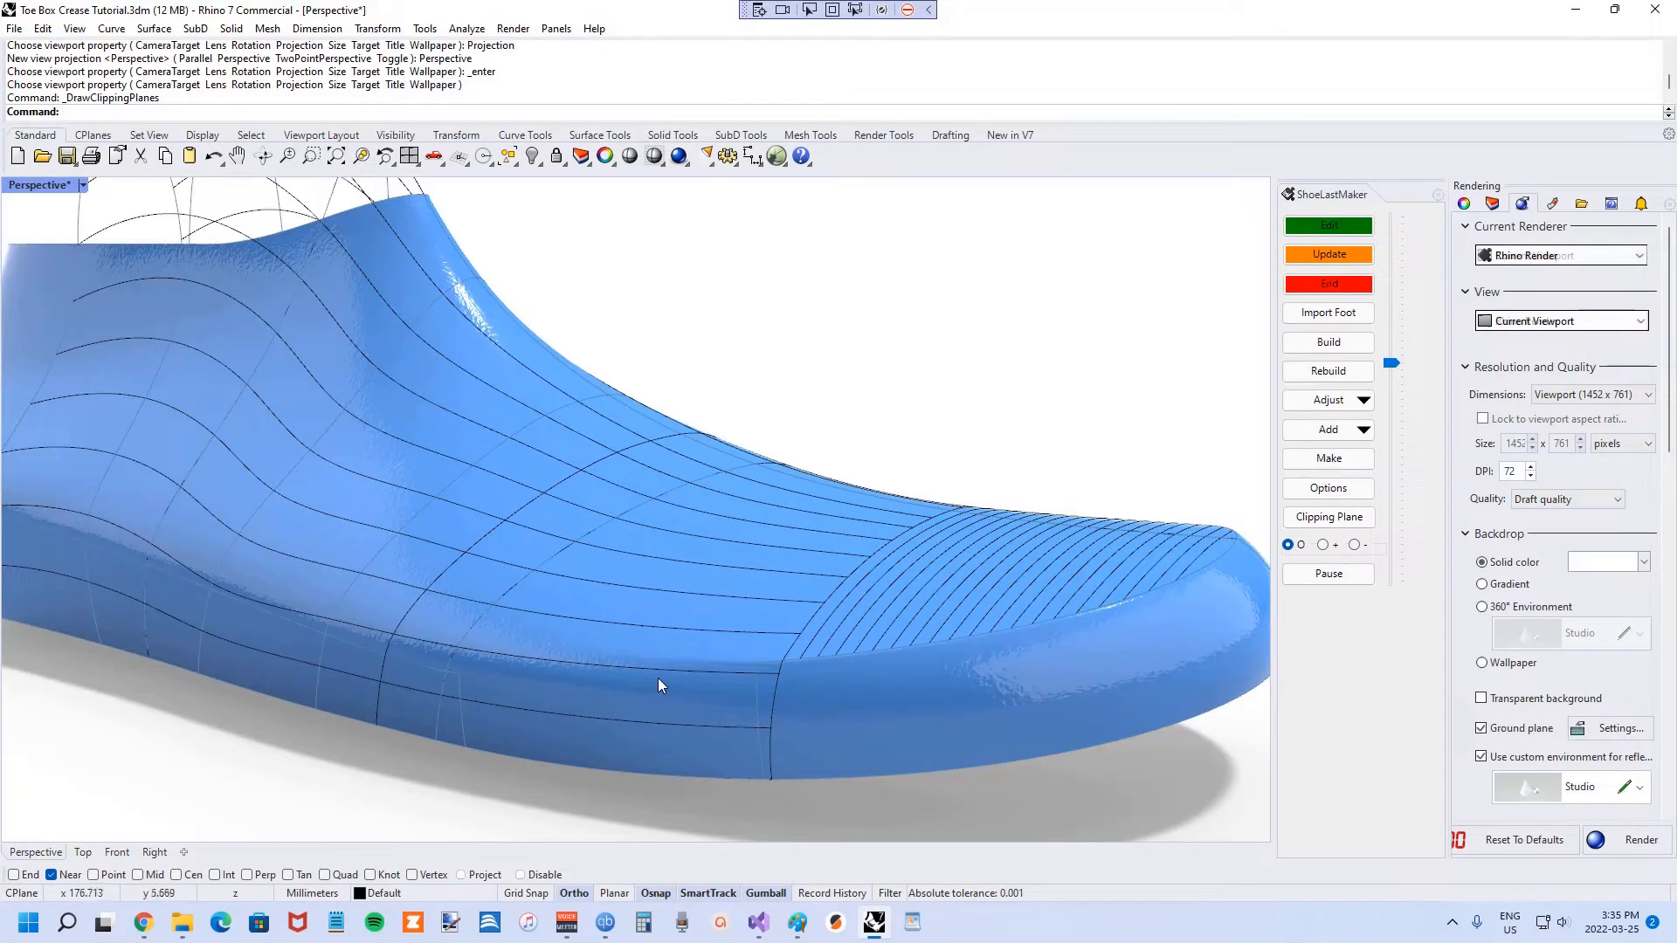
scroll(860, 644, up, 4)
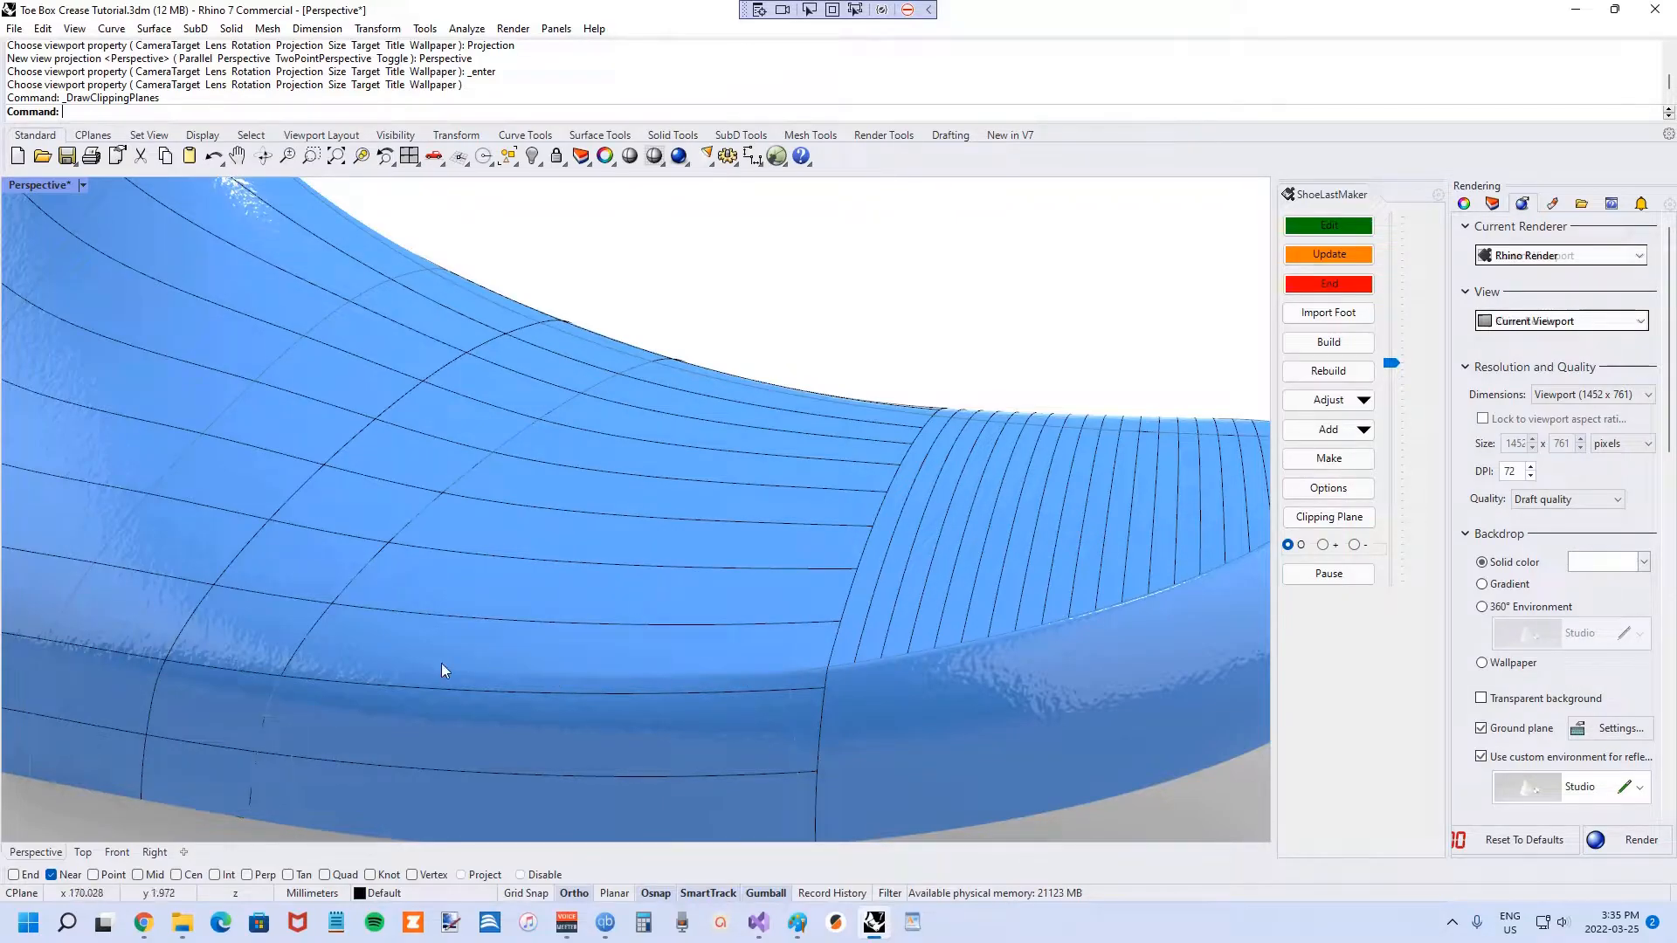
scroll(762, 656, down, 4)
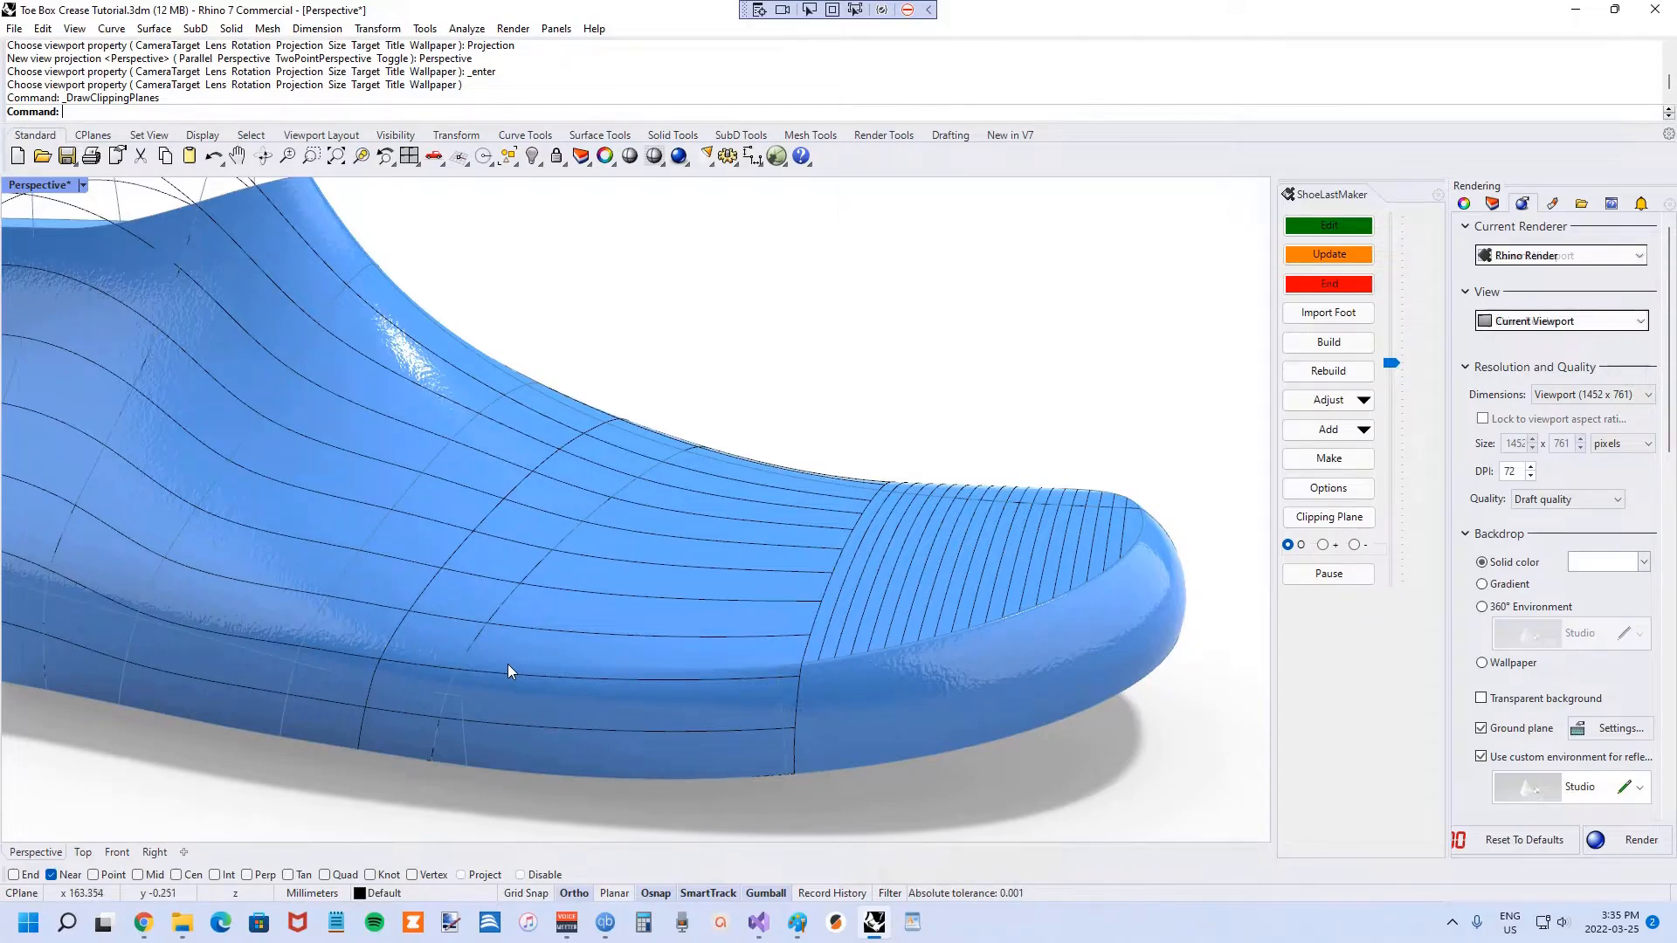
scroll(507, 664, up, 3)
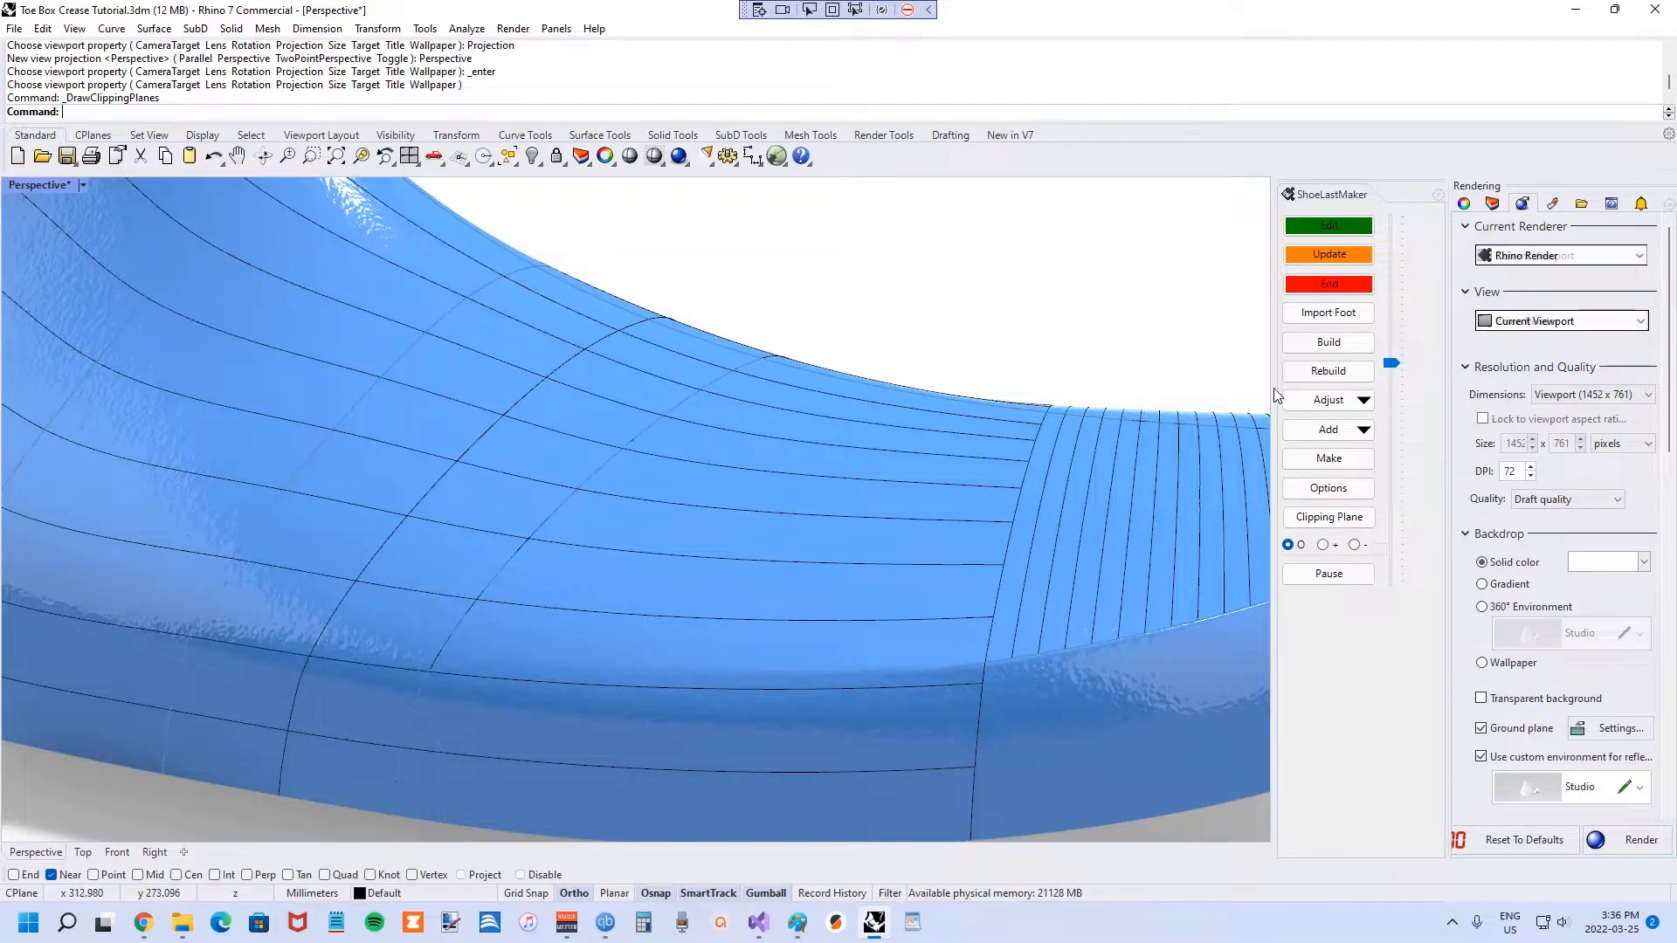
Start Adjust Surfacing Curve Control Point Position and choose medial curve 4.
click(1310, 400)
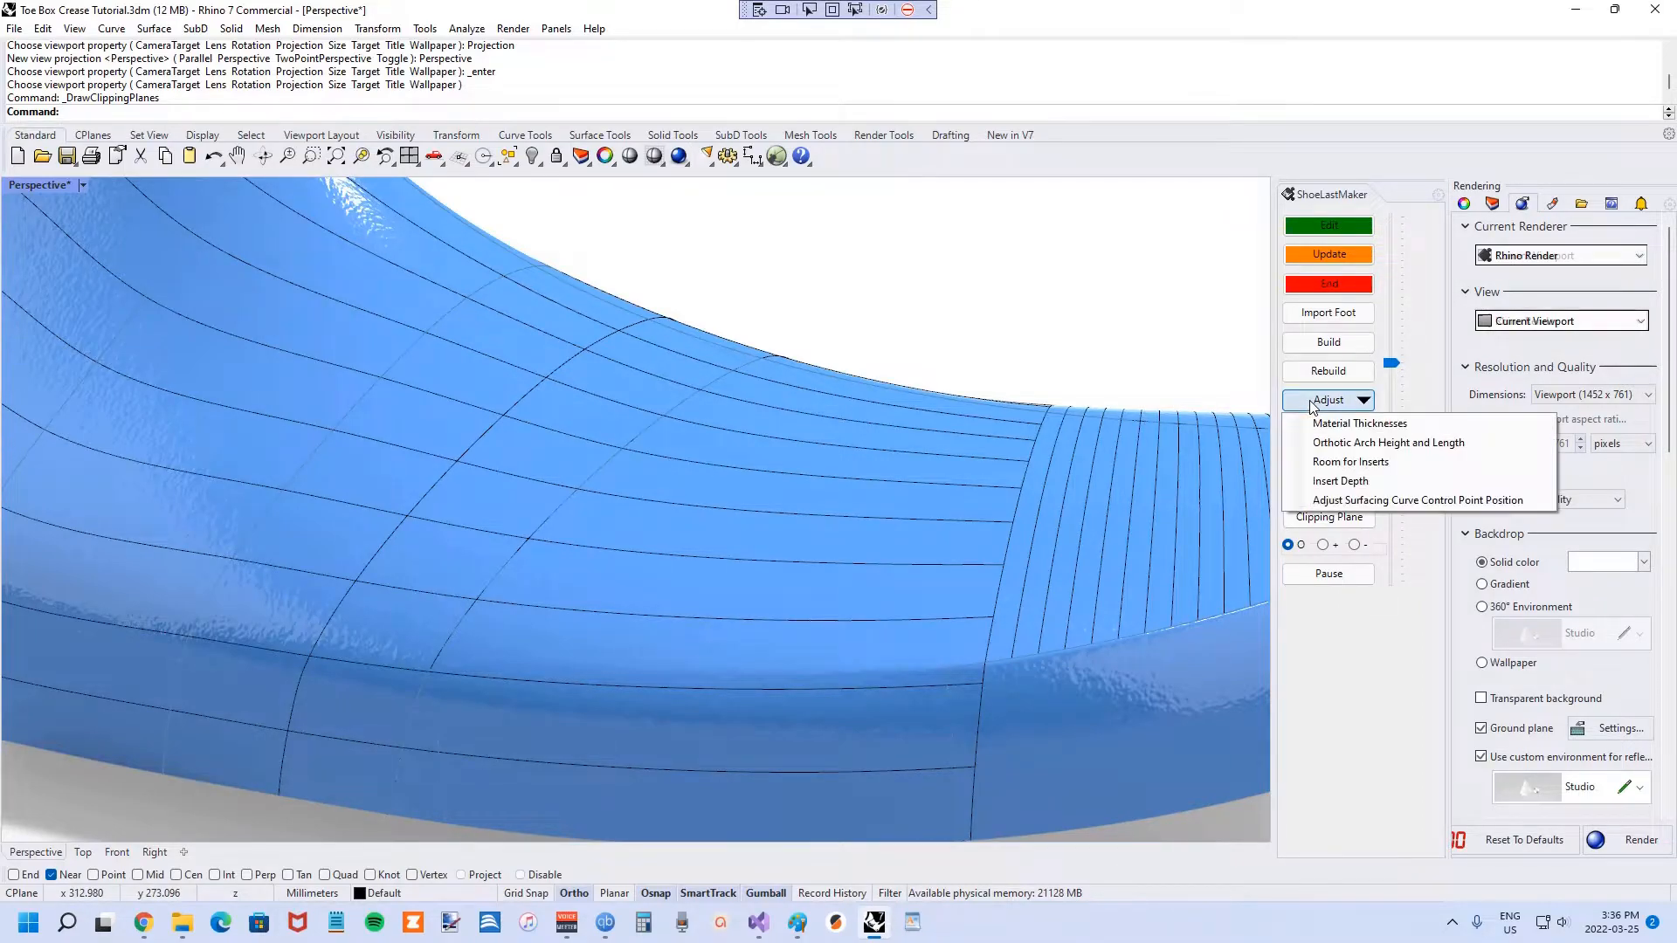
click(1334, 500)
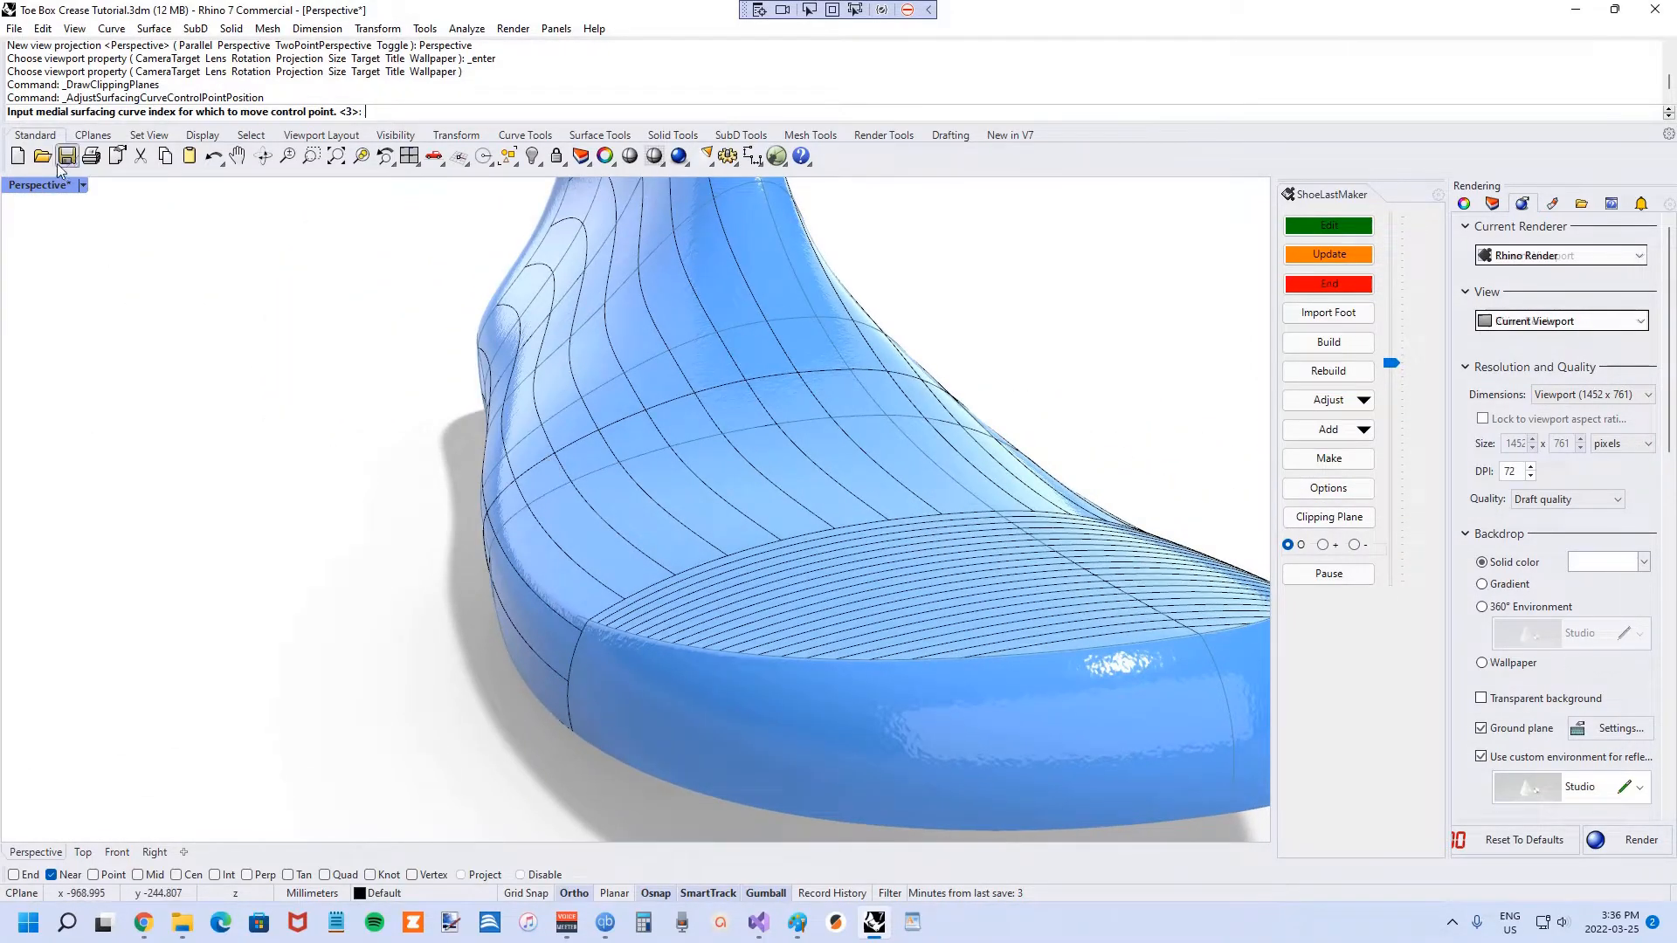
right_drag(821, 502, 534, 552)
scroll(732, 578, down, 5)
right_drag(732, 579, 401, 570)
scroll(420, 594, up, 5)
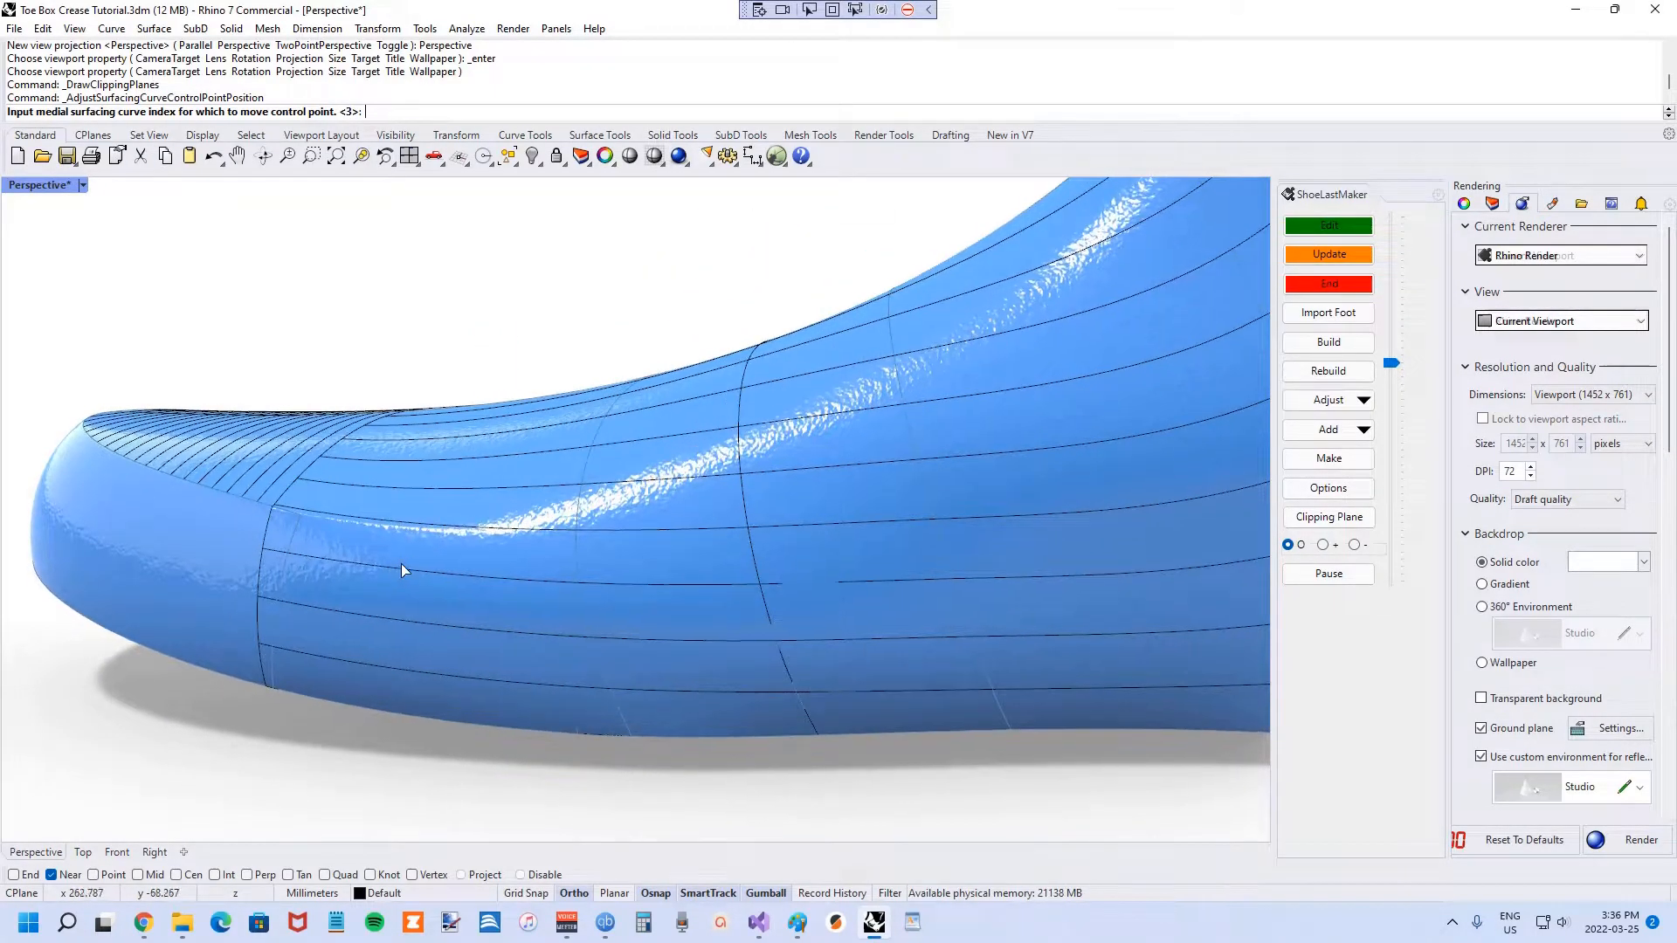
scroll(295, 510, up, 2)
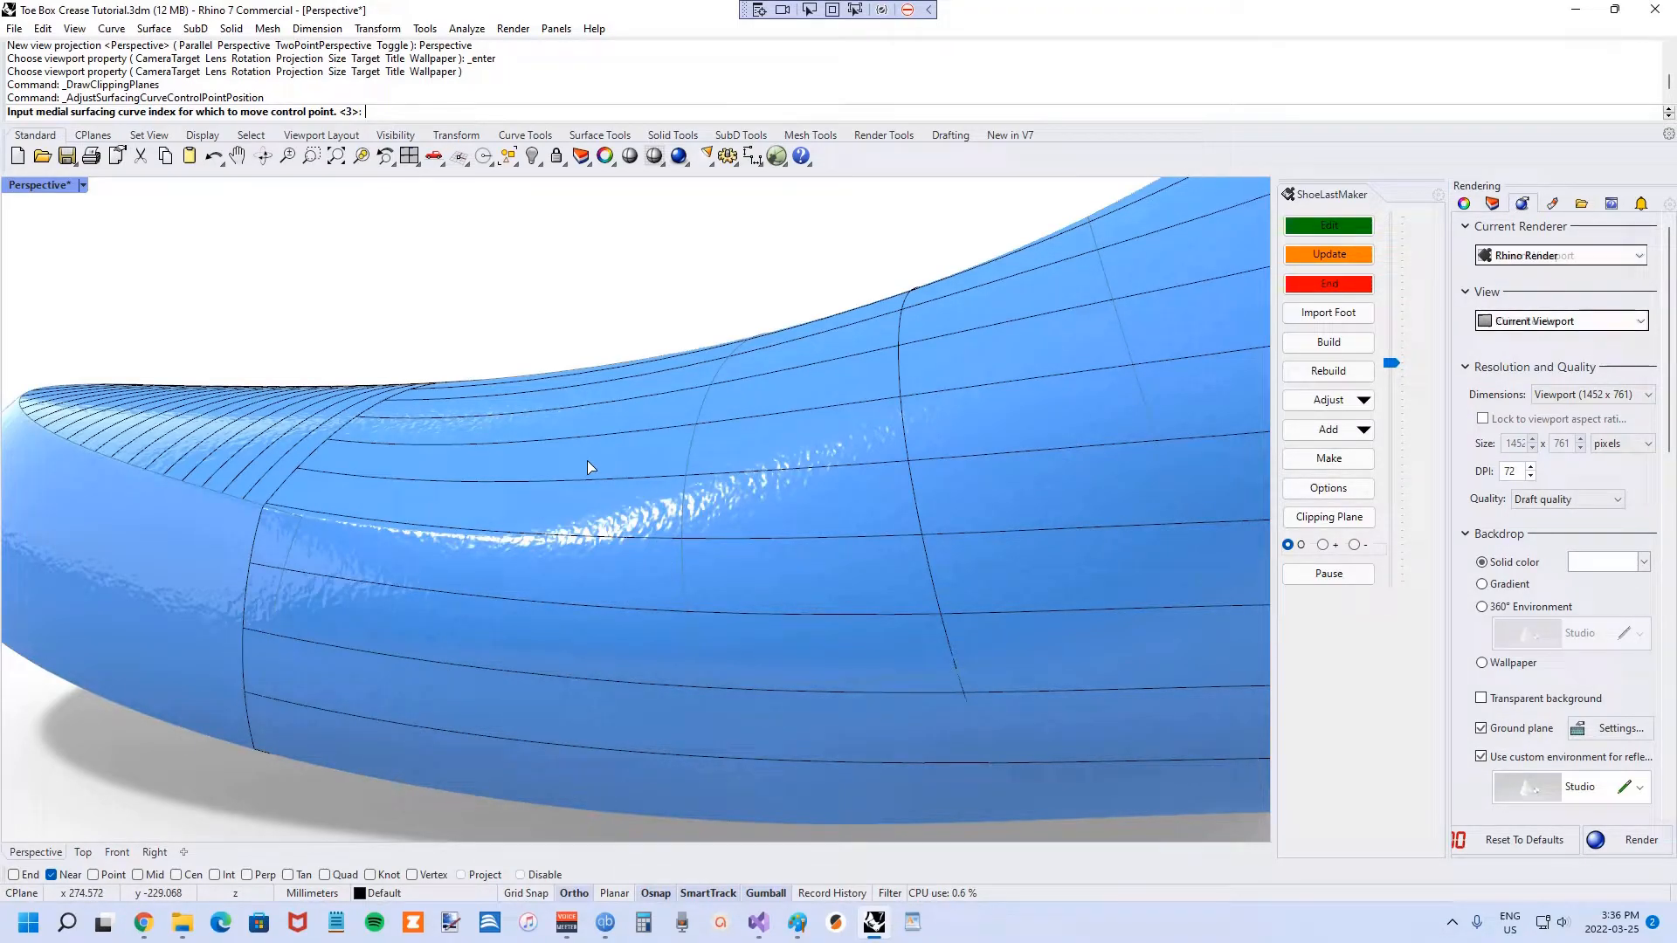
text(4)
key(Return)
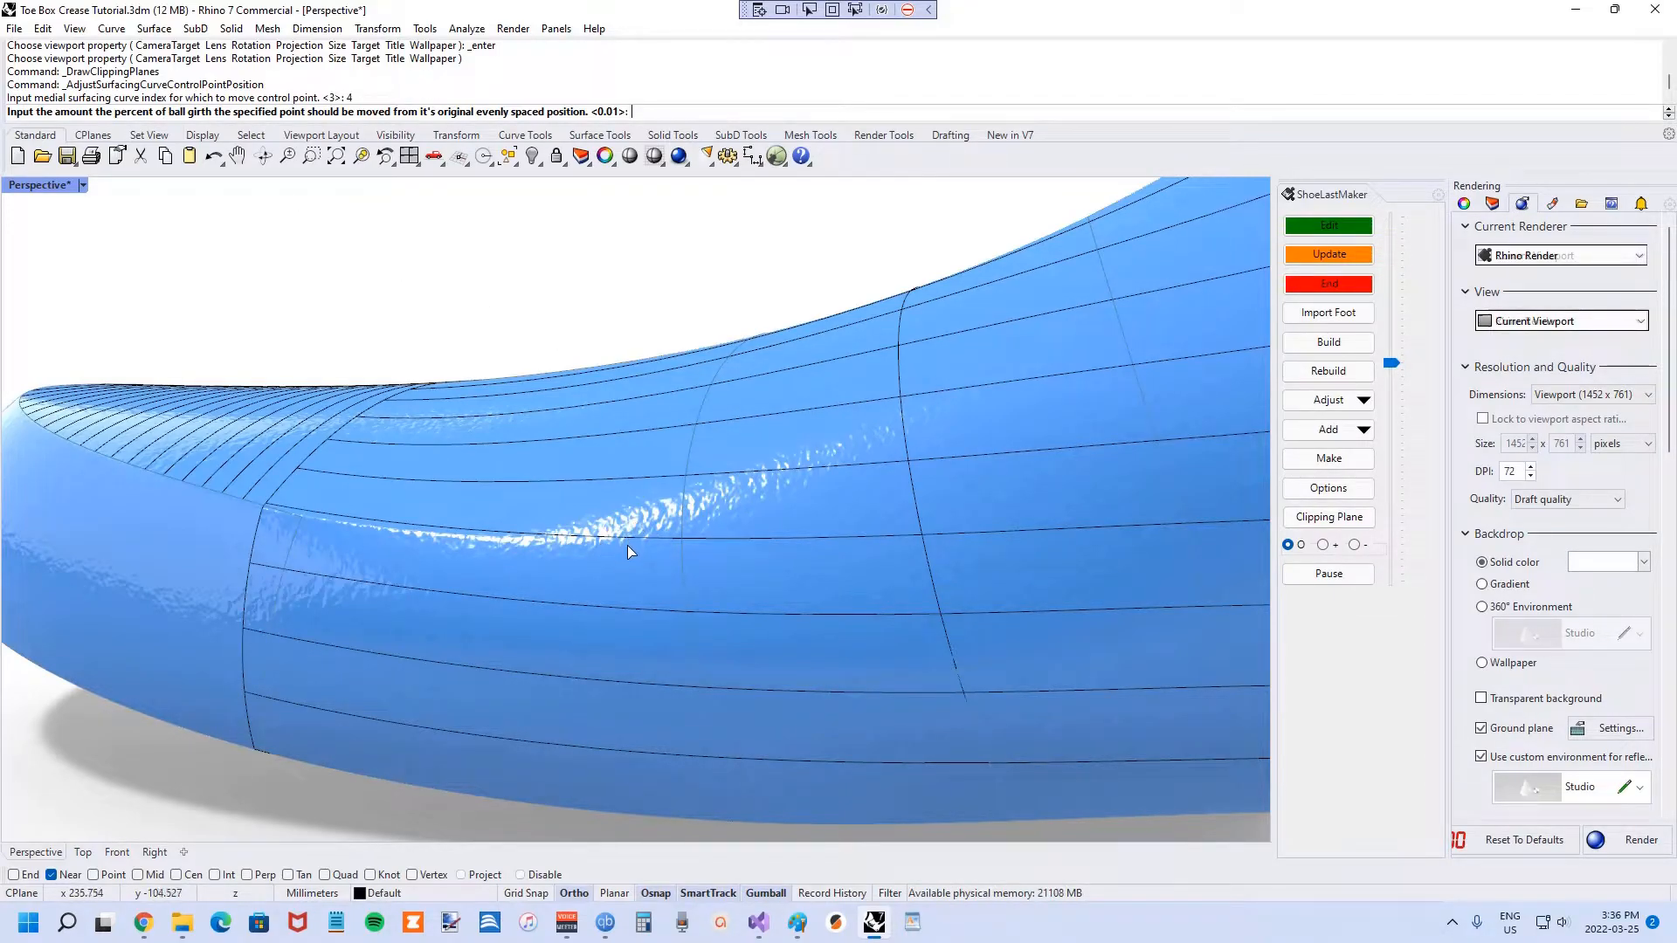
Offset curve 4 by 1 percent of ball girth and accept lateral curve 2 at 0.3.
scroll(528, 510, down, 3)
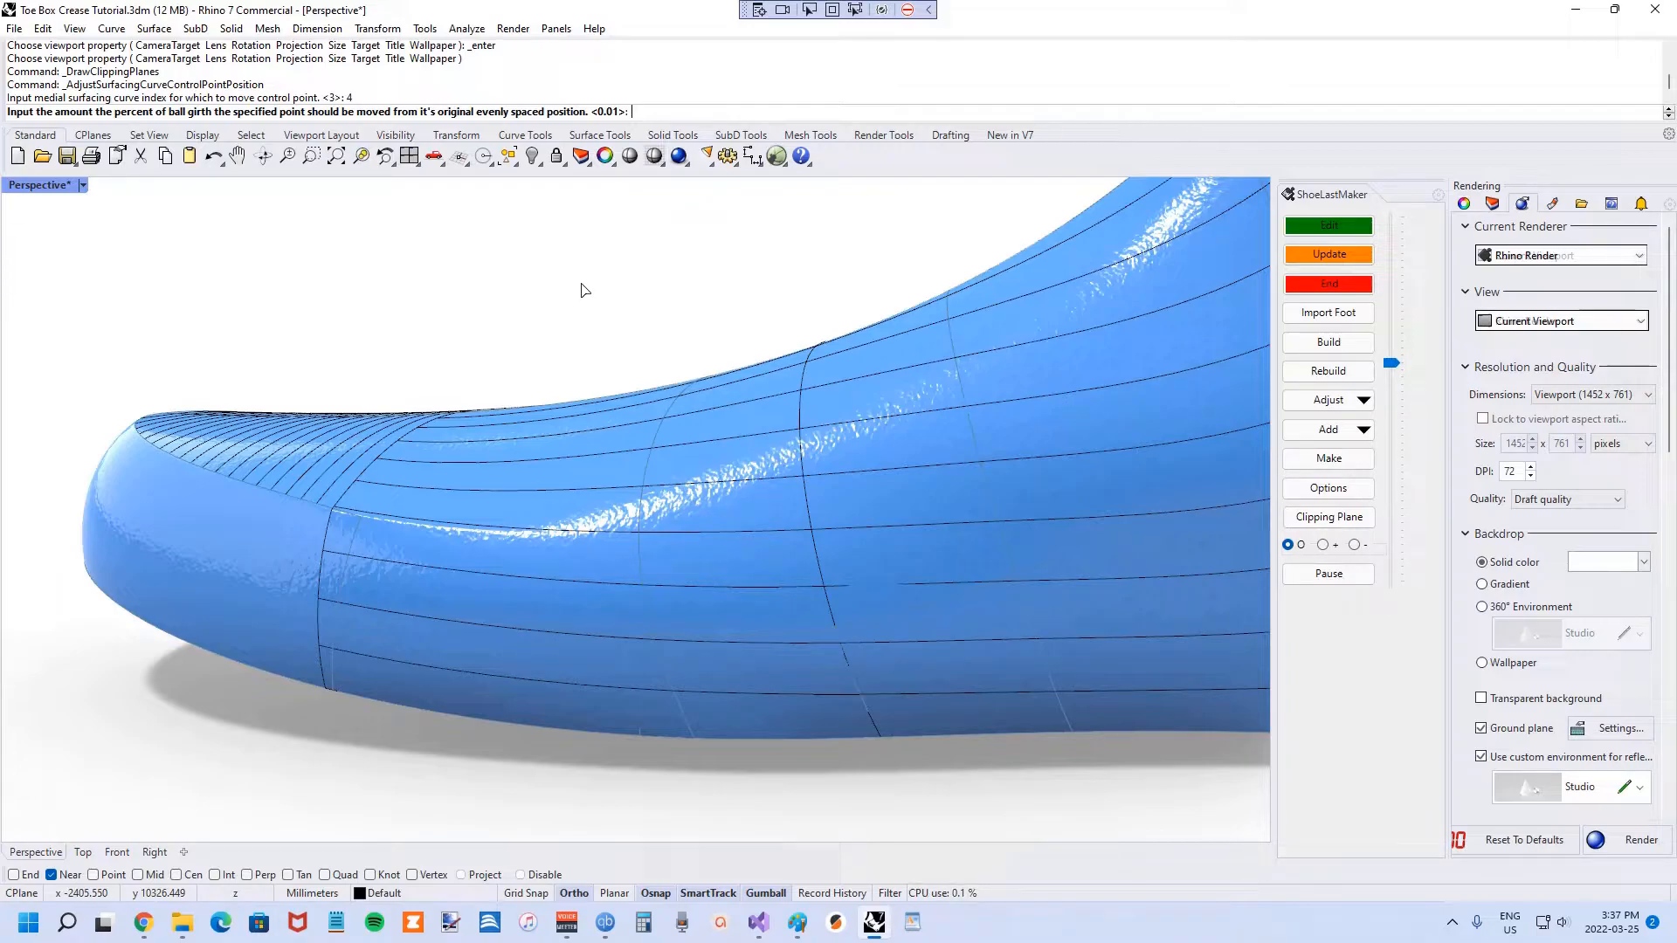
key(Return)
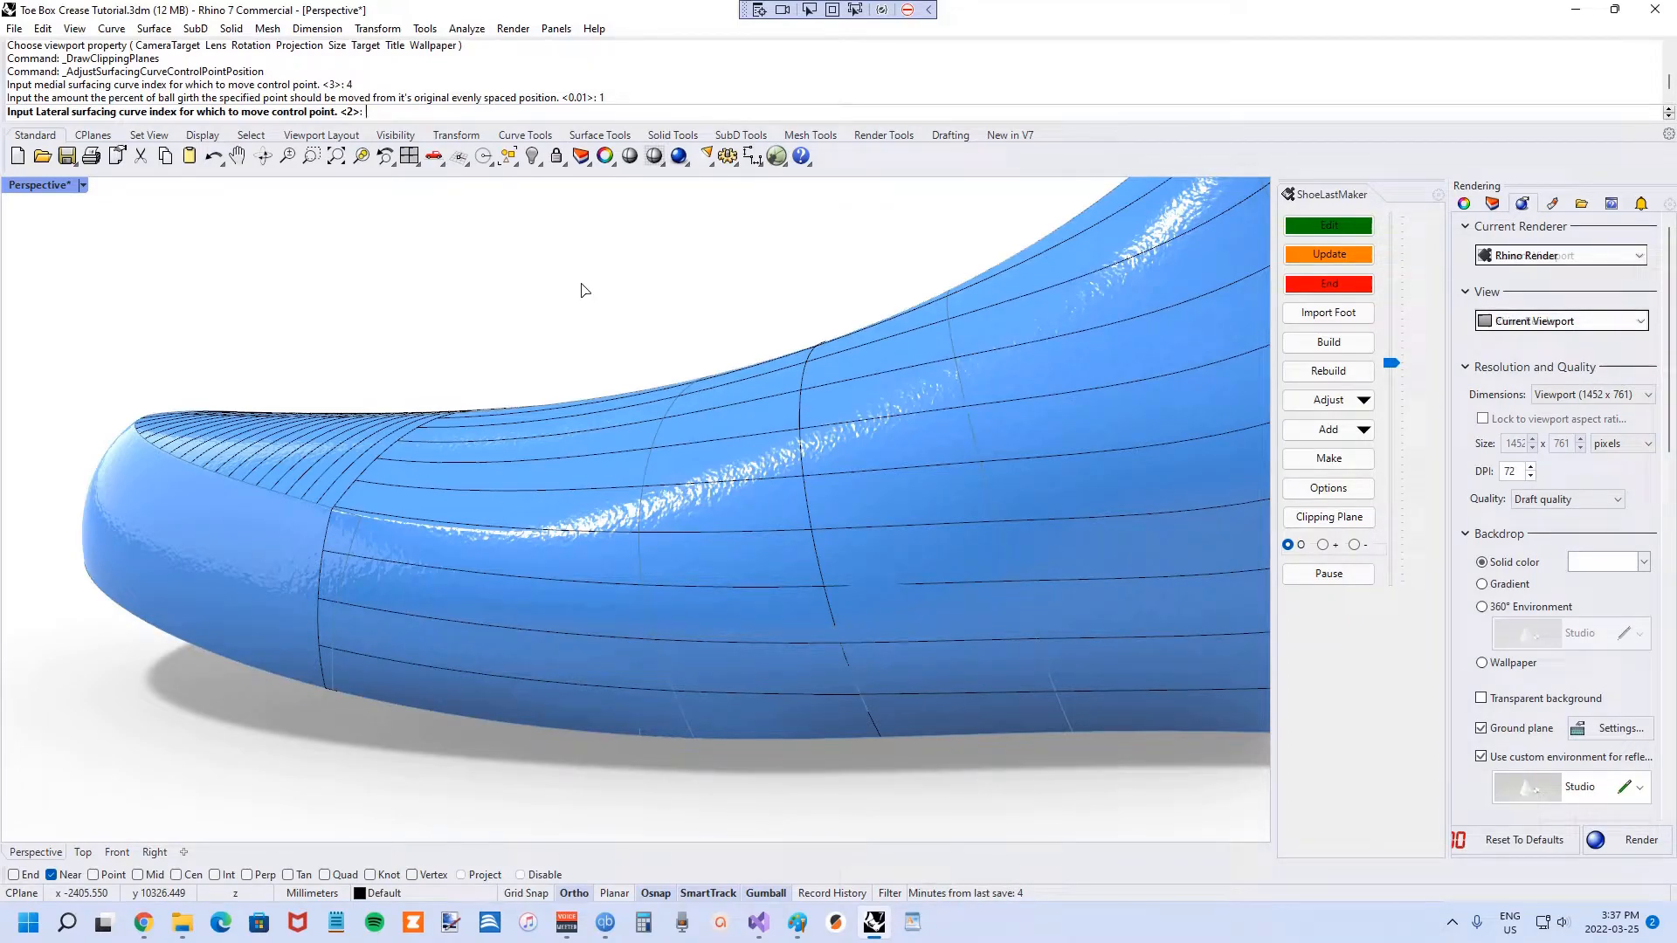
key(Return)
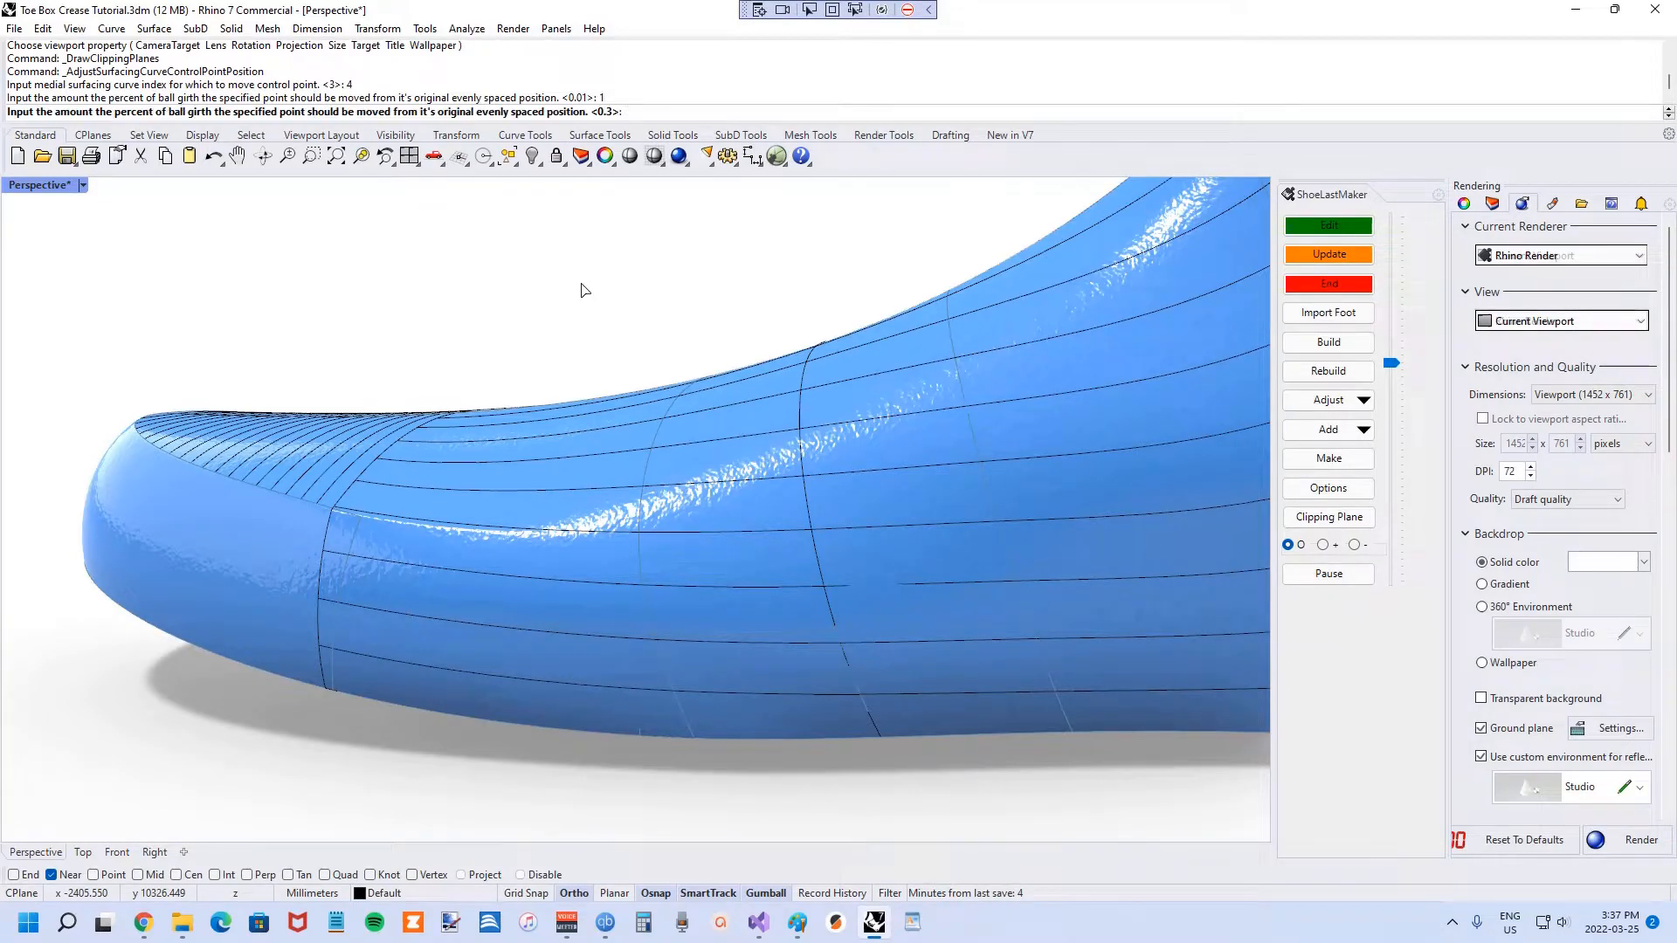
key(Return)
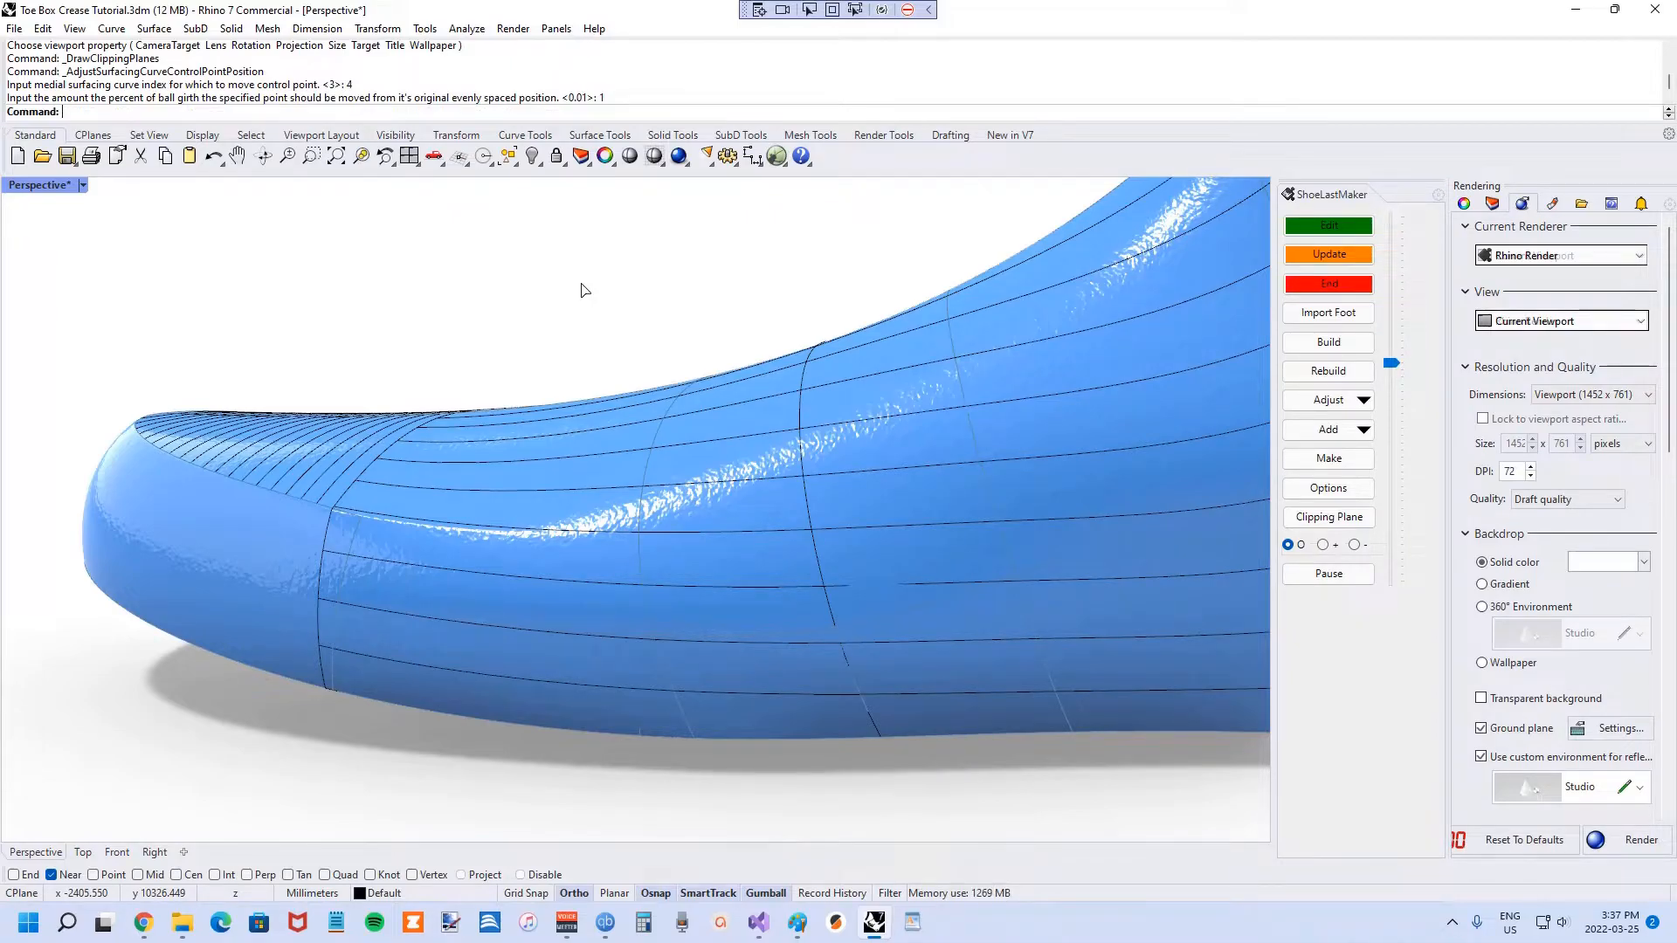
Rebuild the last with the shifted control points and inspect the reshaped toe from several angles.
click(1327, 372)
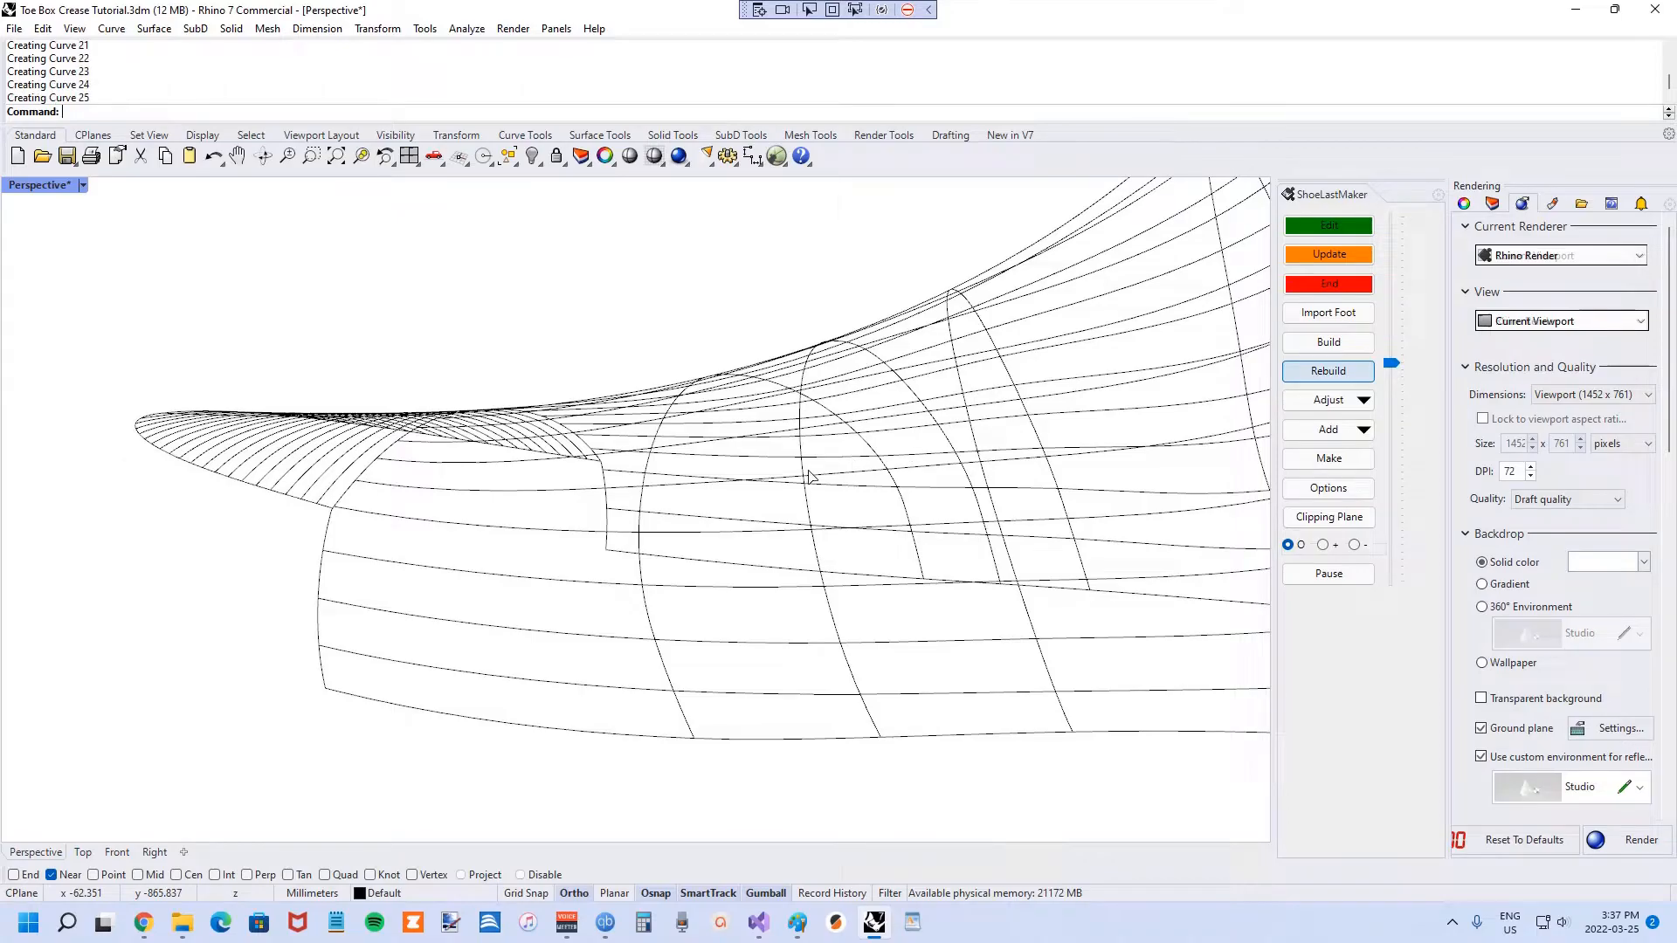
right_drag(819, 462, 570, 730)
scroll(740, 486, down, 5)
scroll(385, 701, up, 5)
scroll(385, 702, down, 5)
scroll(249, 554, up, 6)
right_drag(249, 553, 452, 568)
scroll(196, 595, up, 3)
scroll(452, 568, down, 5)
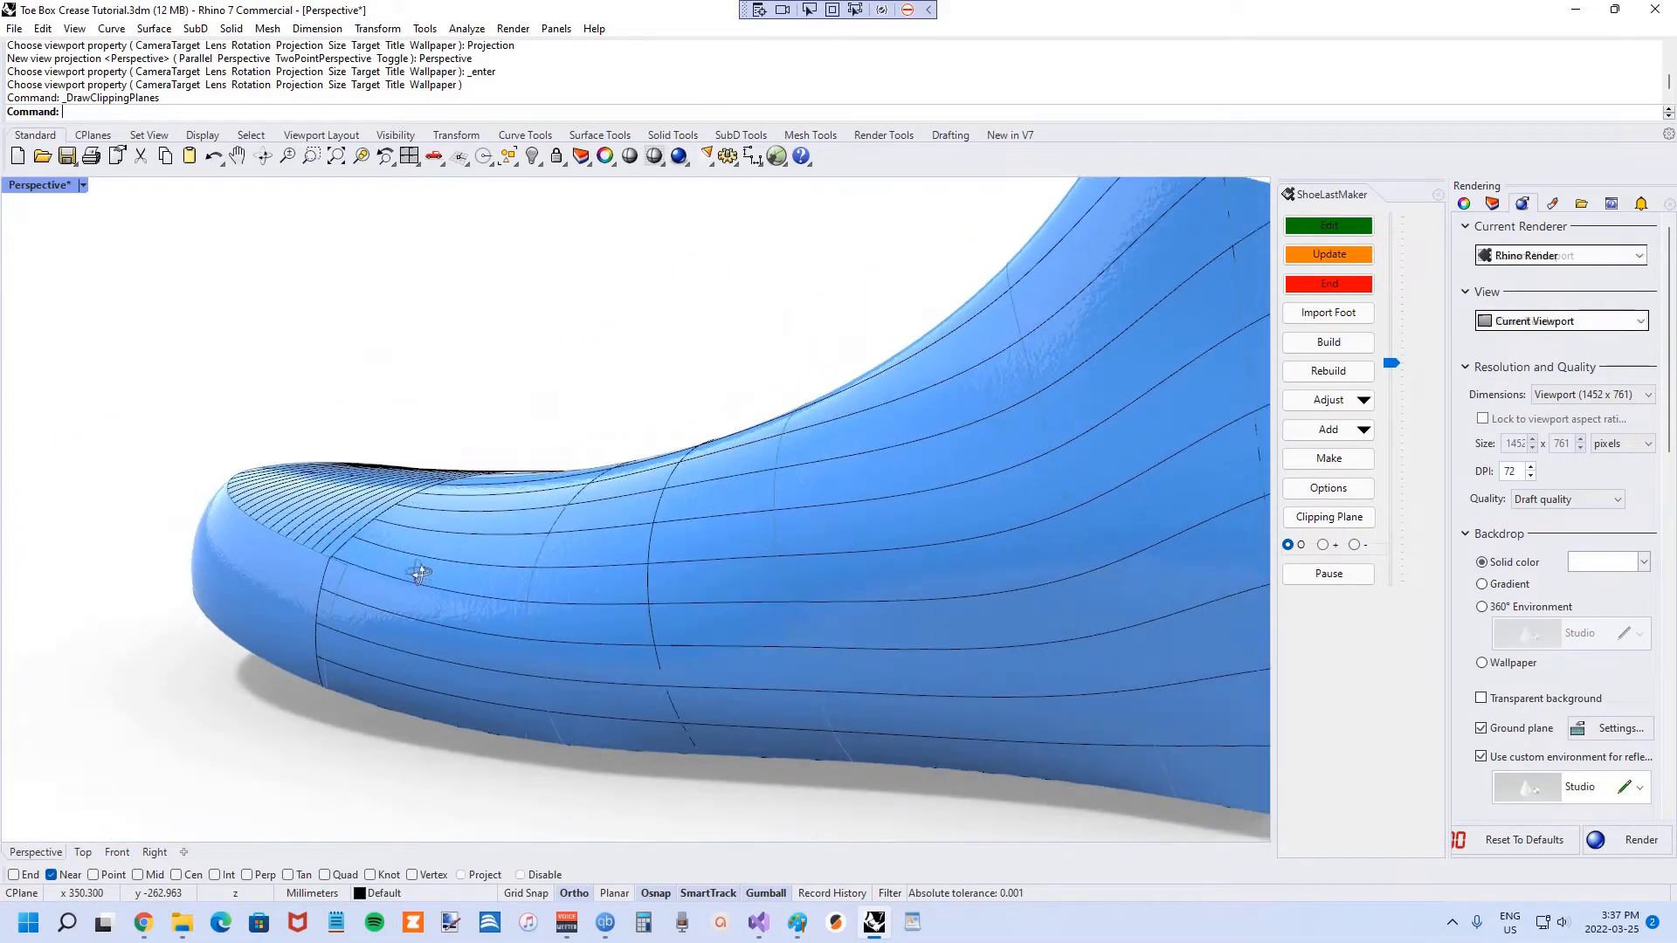
scroll(332, 604, up, 5)
right_drag(359, 595, 358, 584)
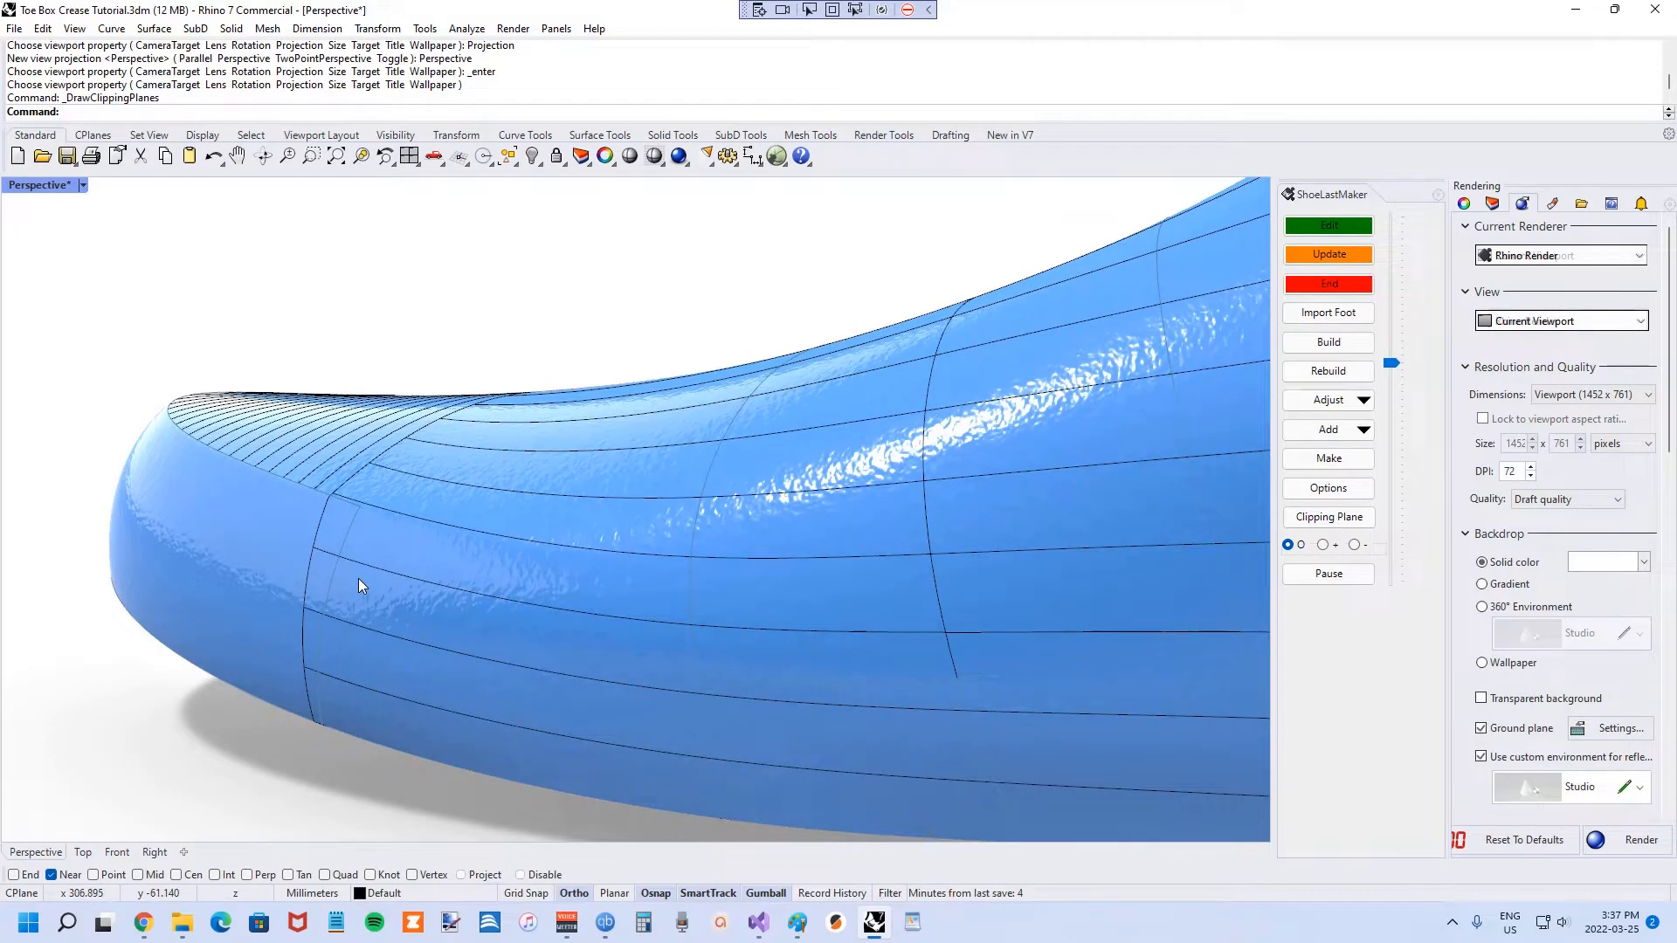
key(ctrl+z)
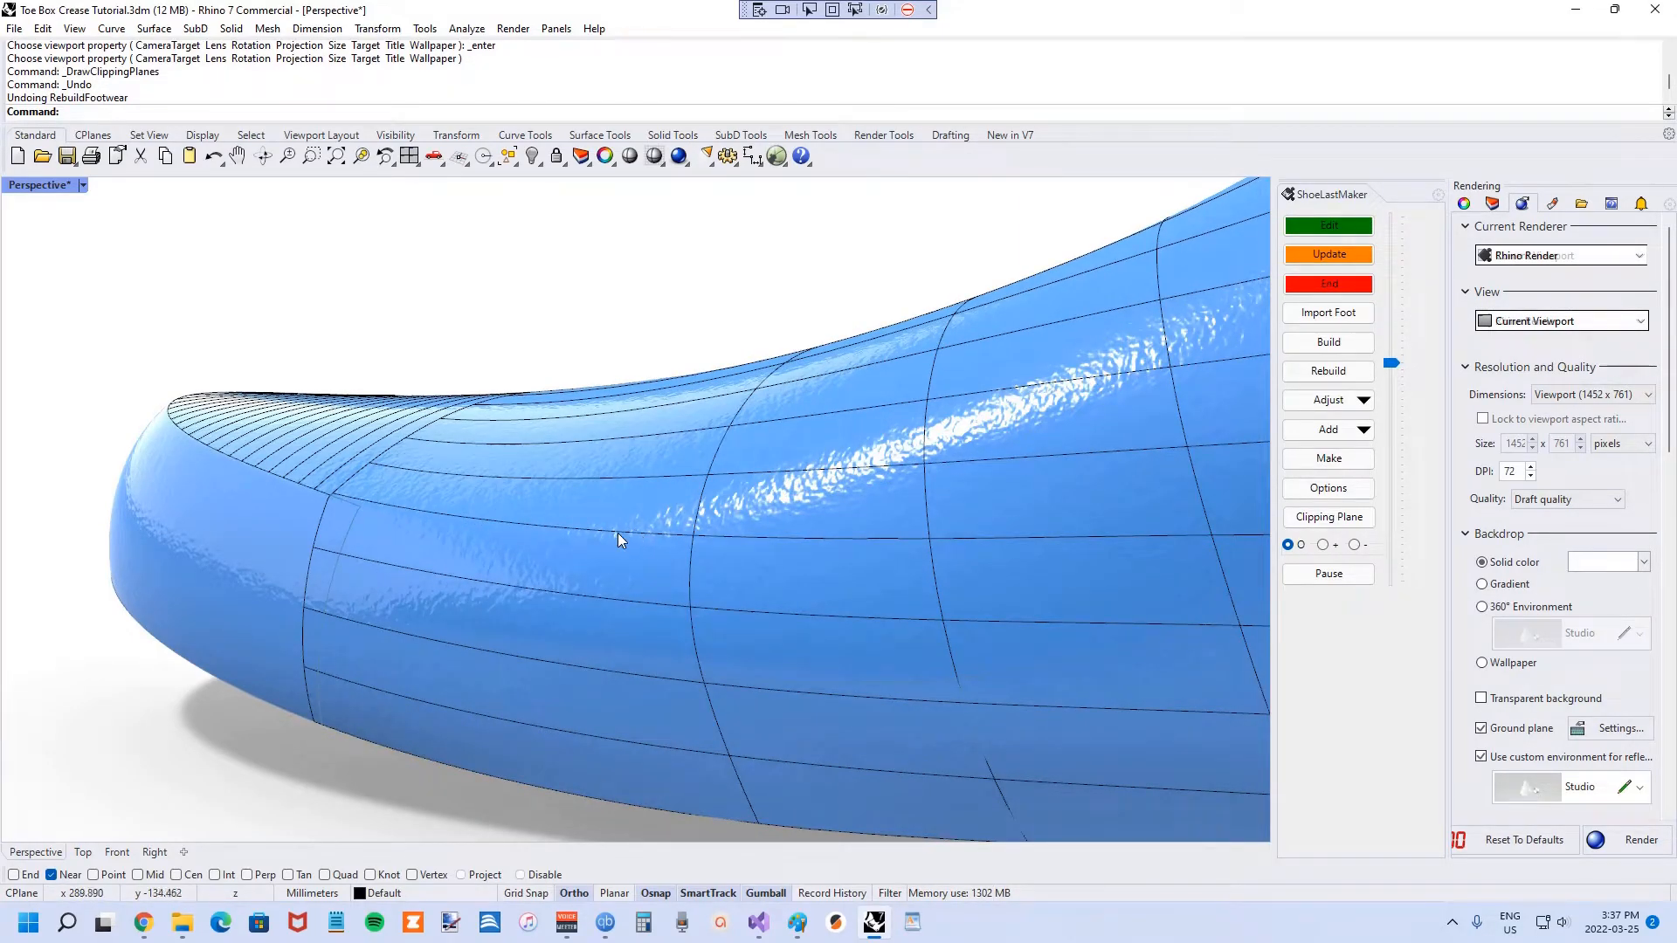
right_drag(517, 525, 512, 507)
right_drag(351, 458, 464, 531)
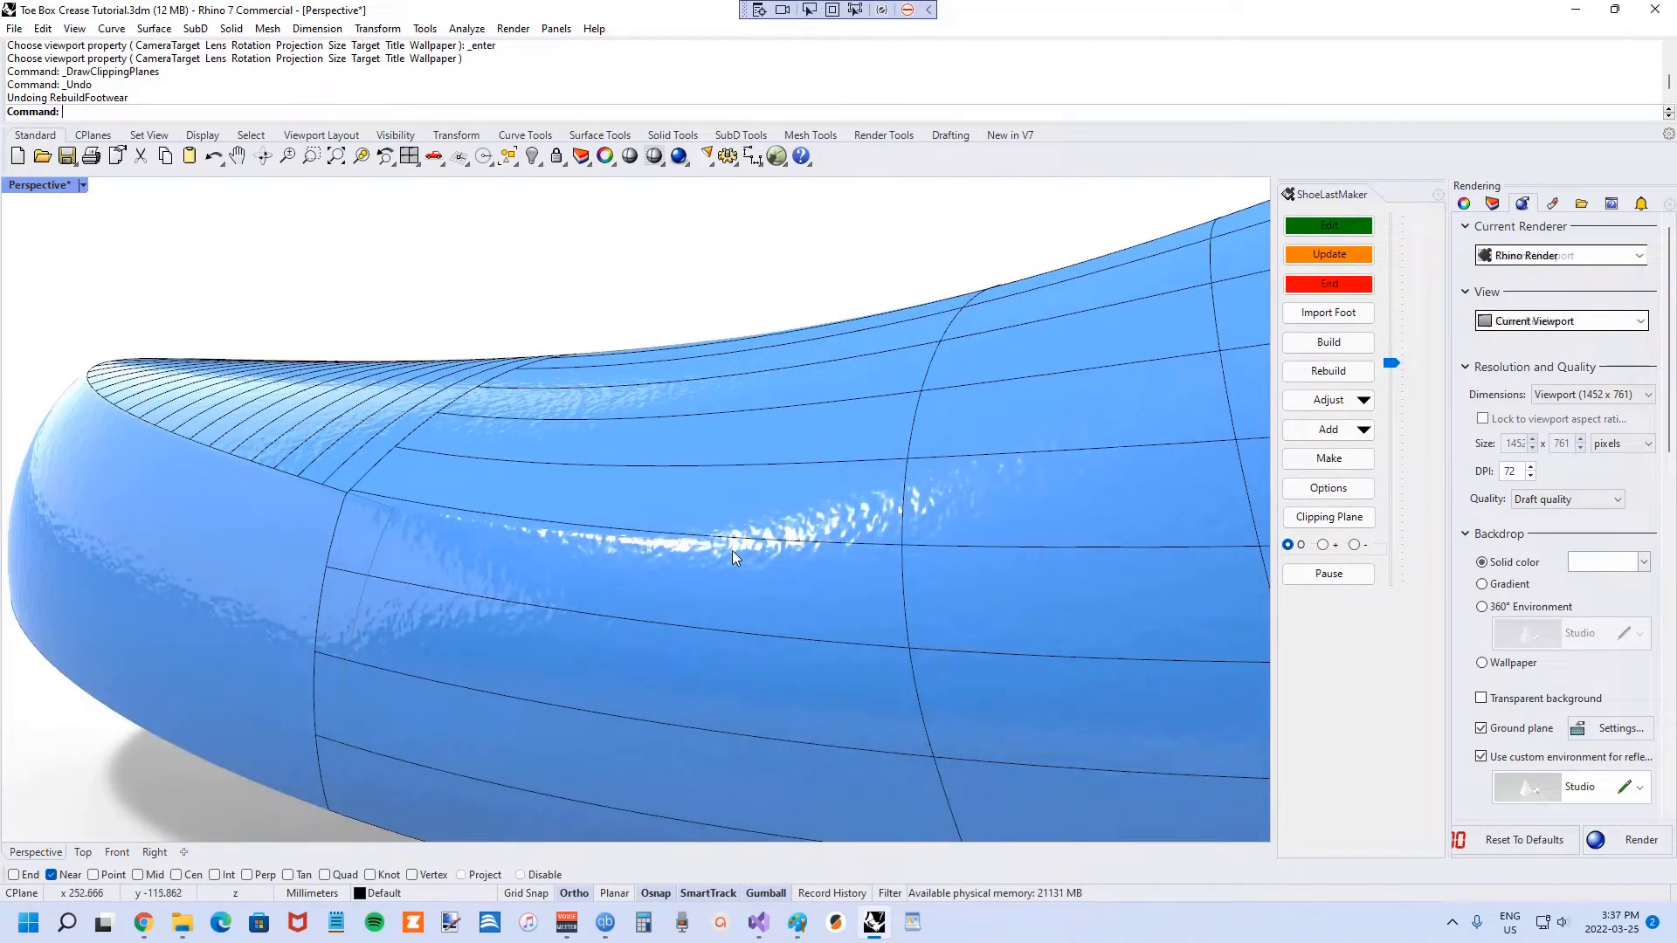
key(ctrl+y)
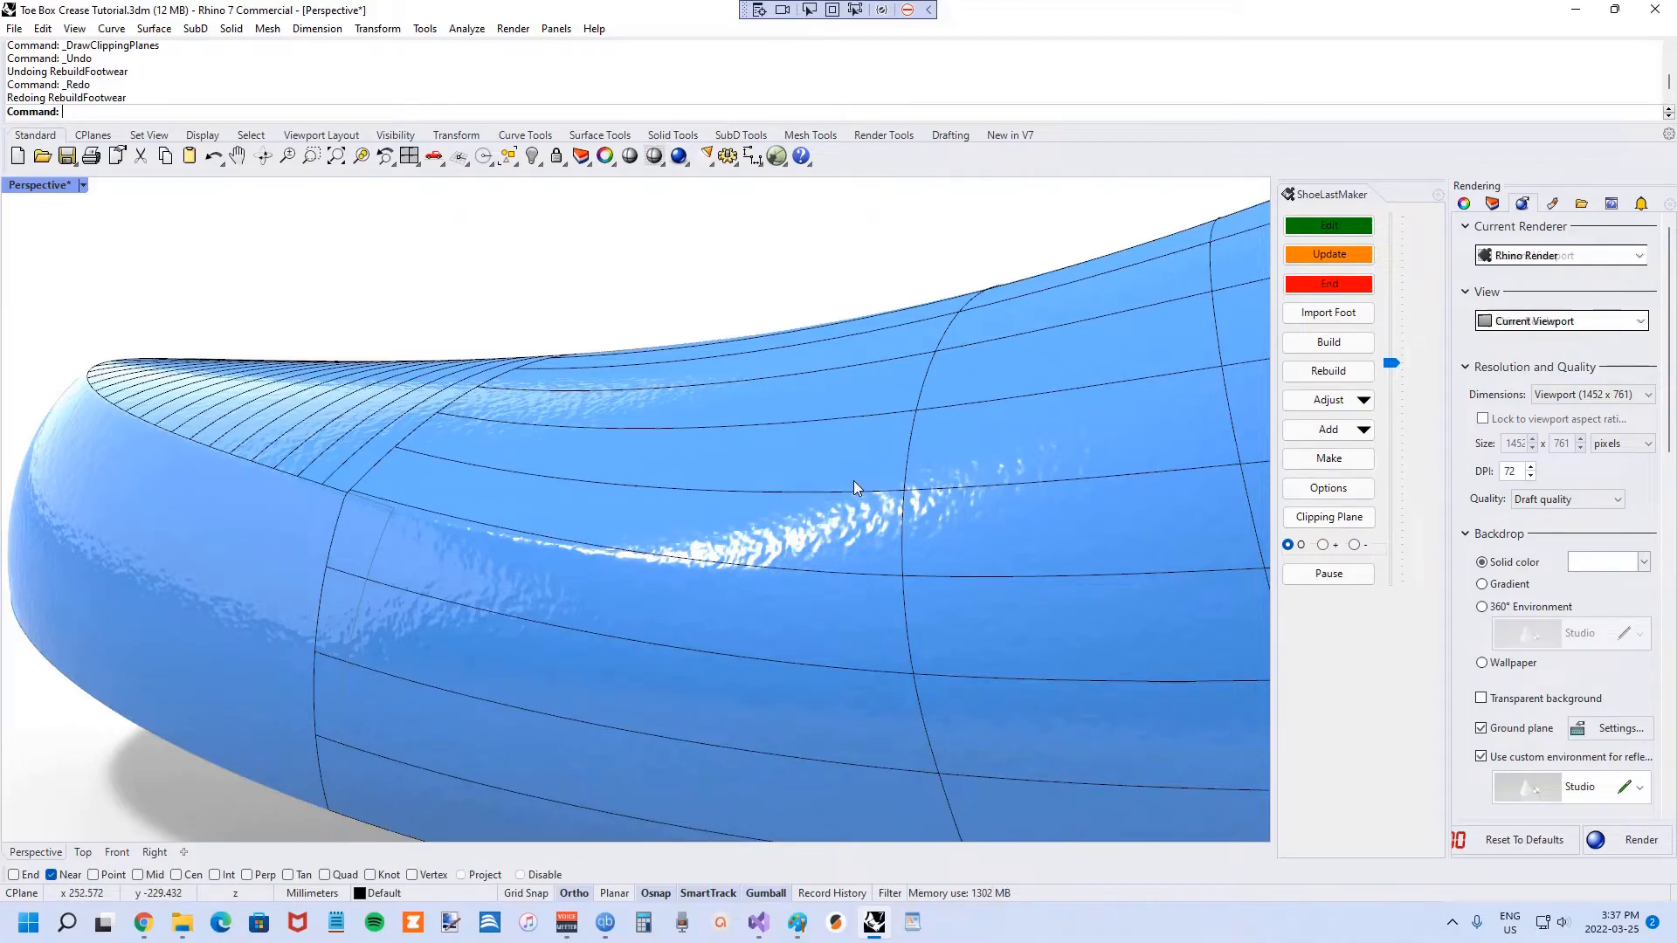
key(ctrl+z)
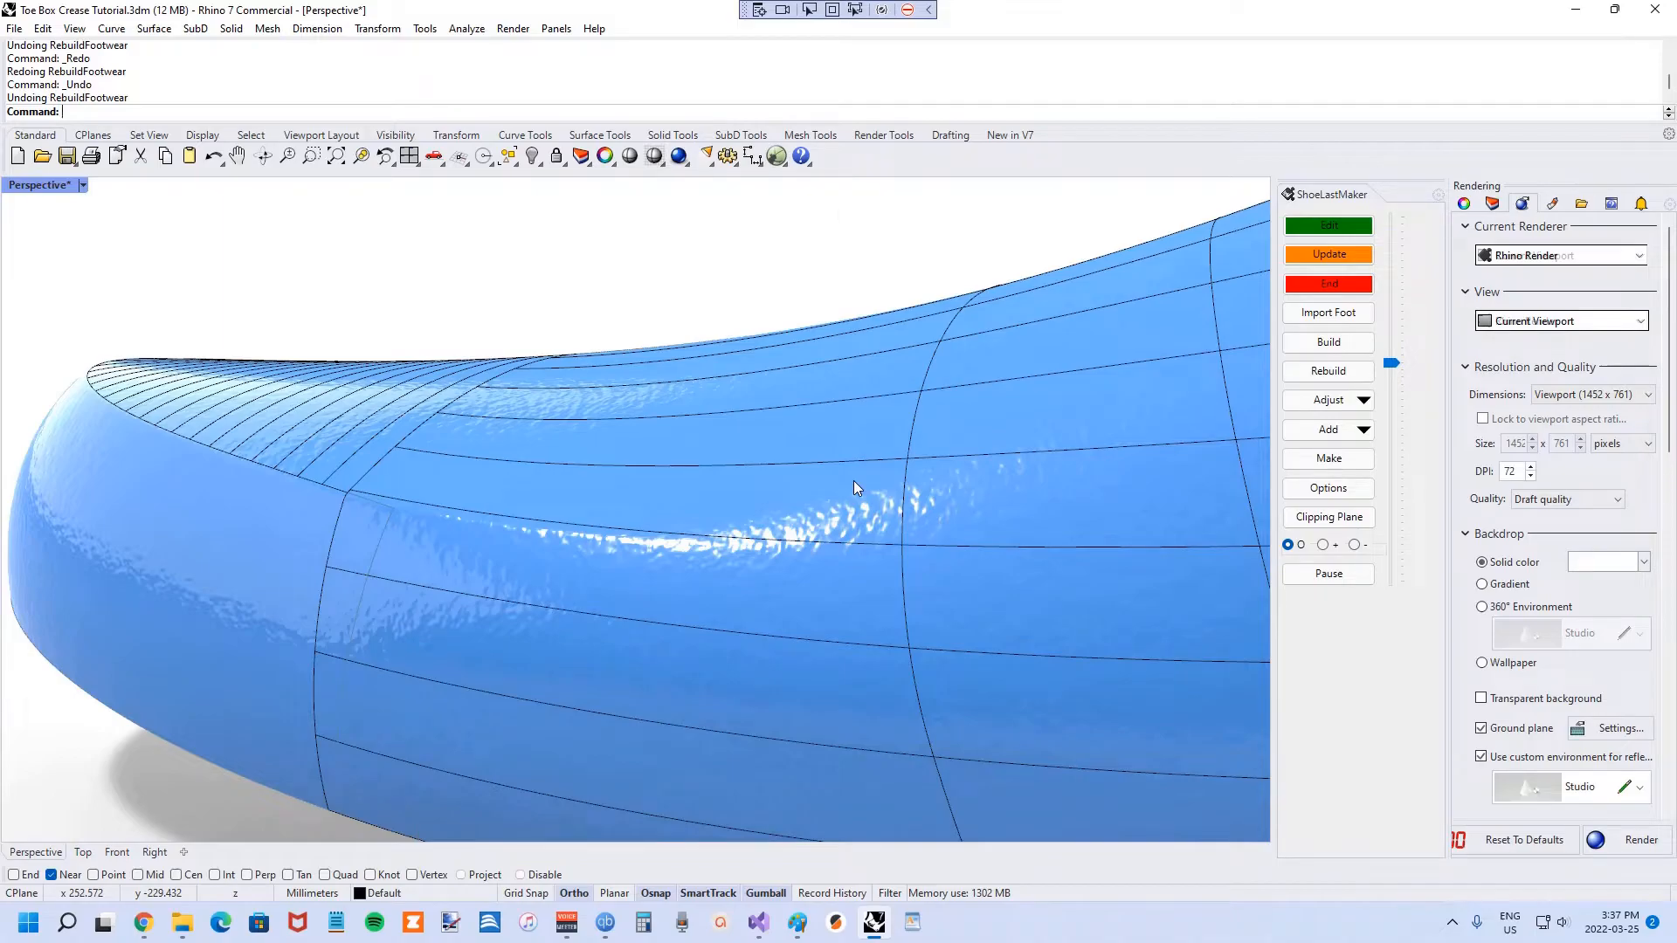
key(ctrl+y)
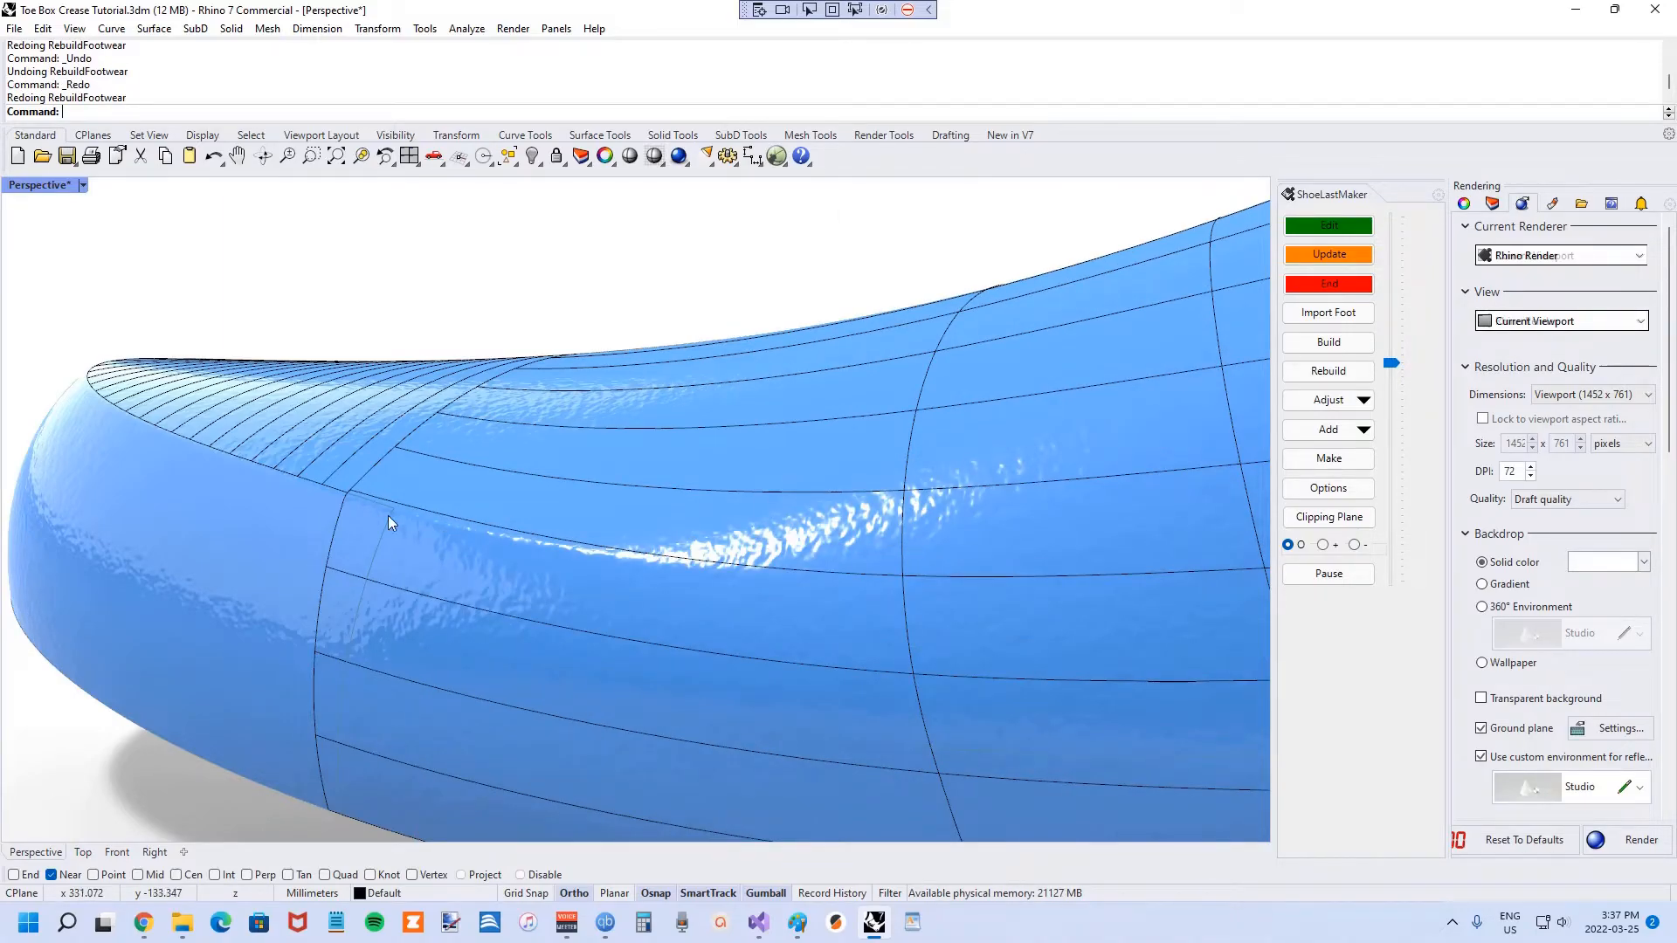
scroll(388, 516, down, 12)
right_drag(413, 504, 837, 480)
Turn off Show Surfacing Curves in Options and rebuild the last as a smooth glossy surface.
click(1329, 487)
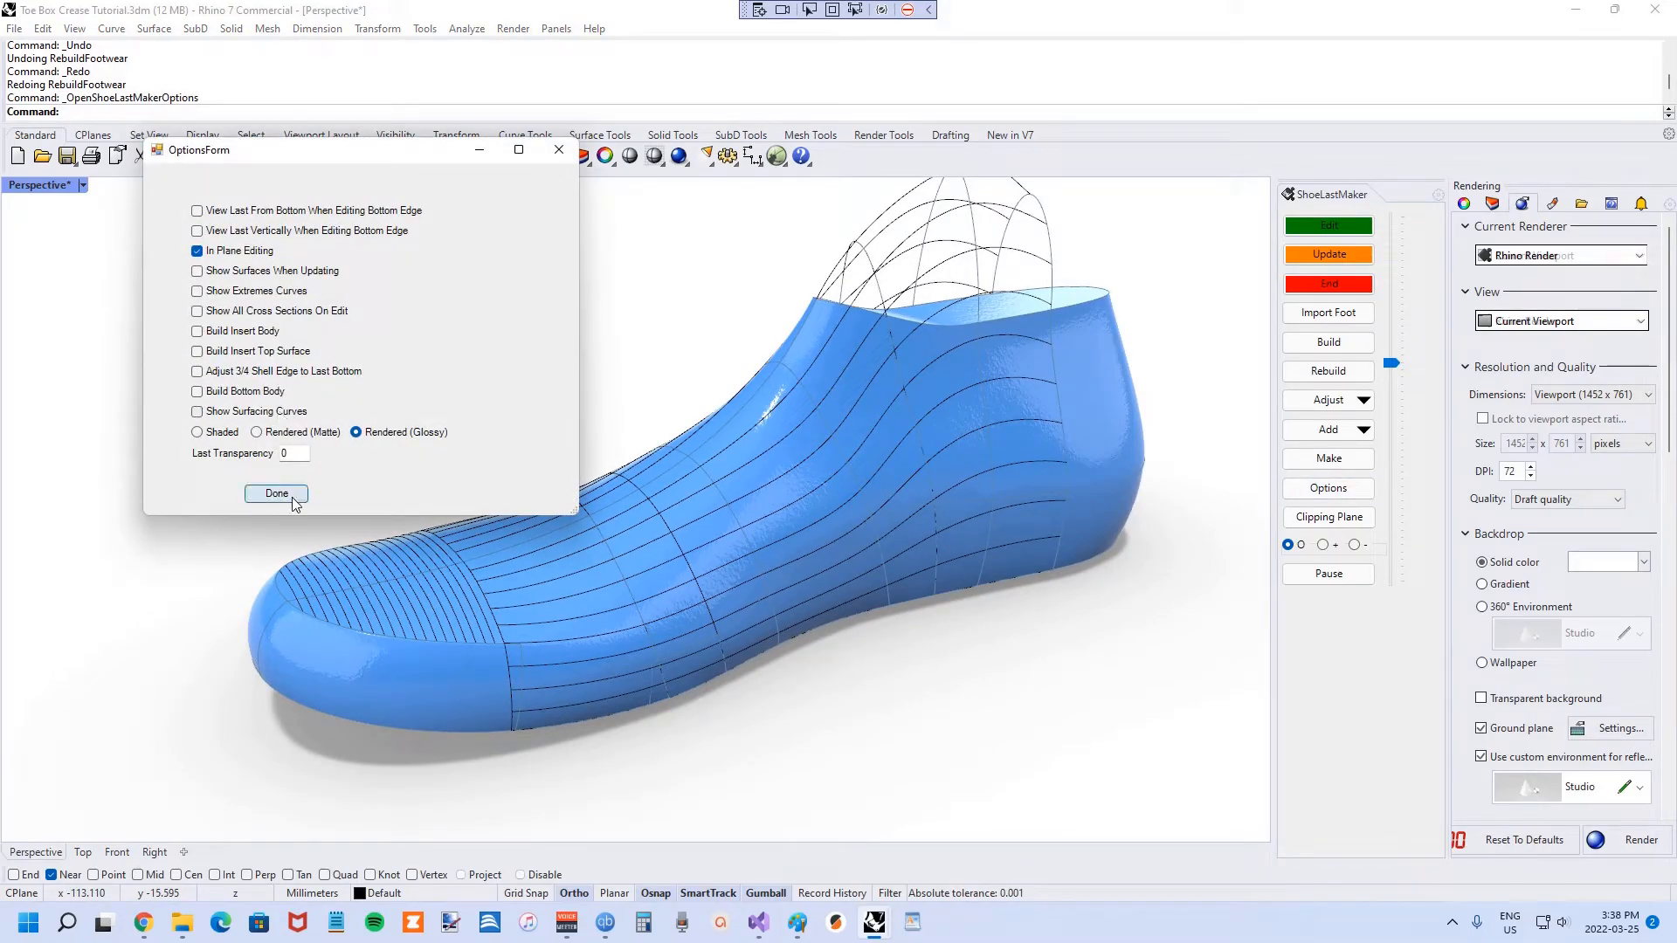
click(276, 493)
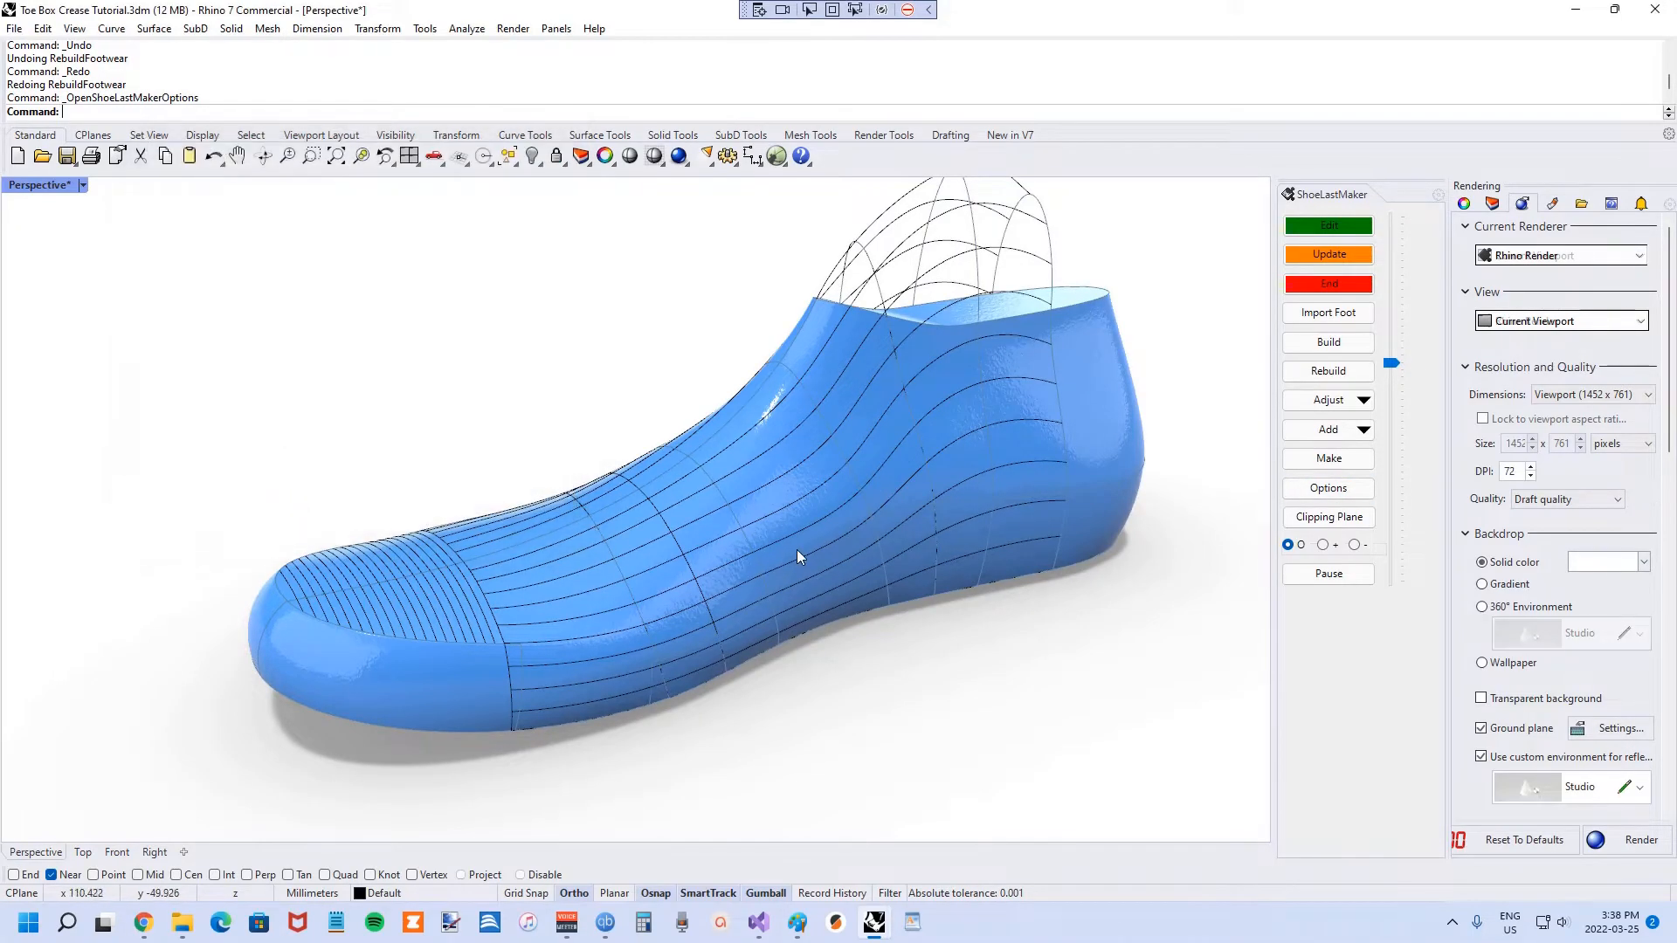
click(1337, 373)
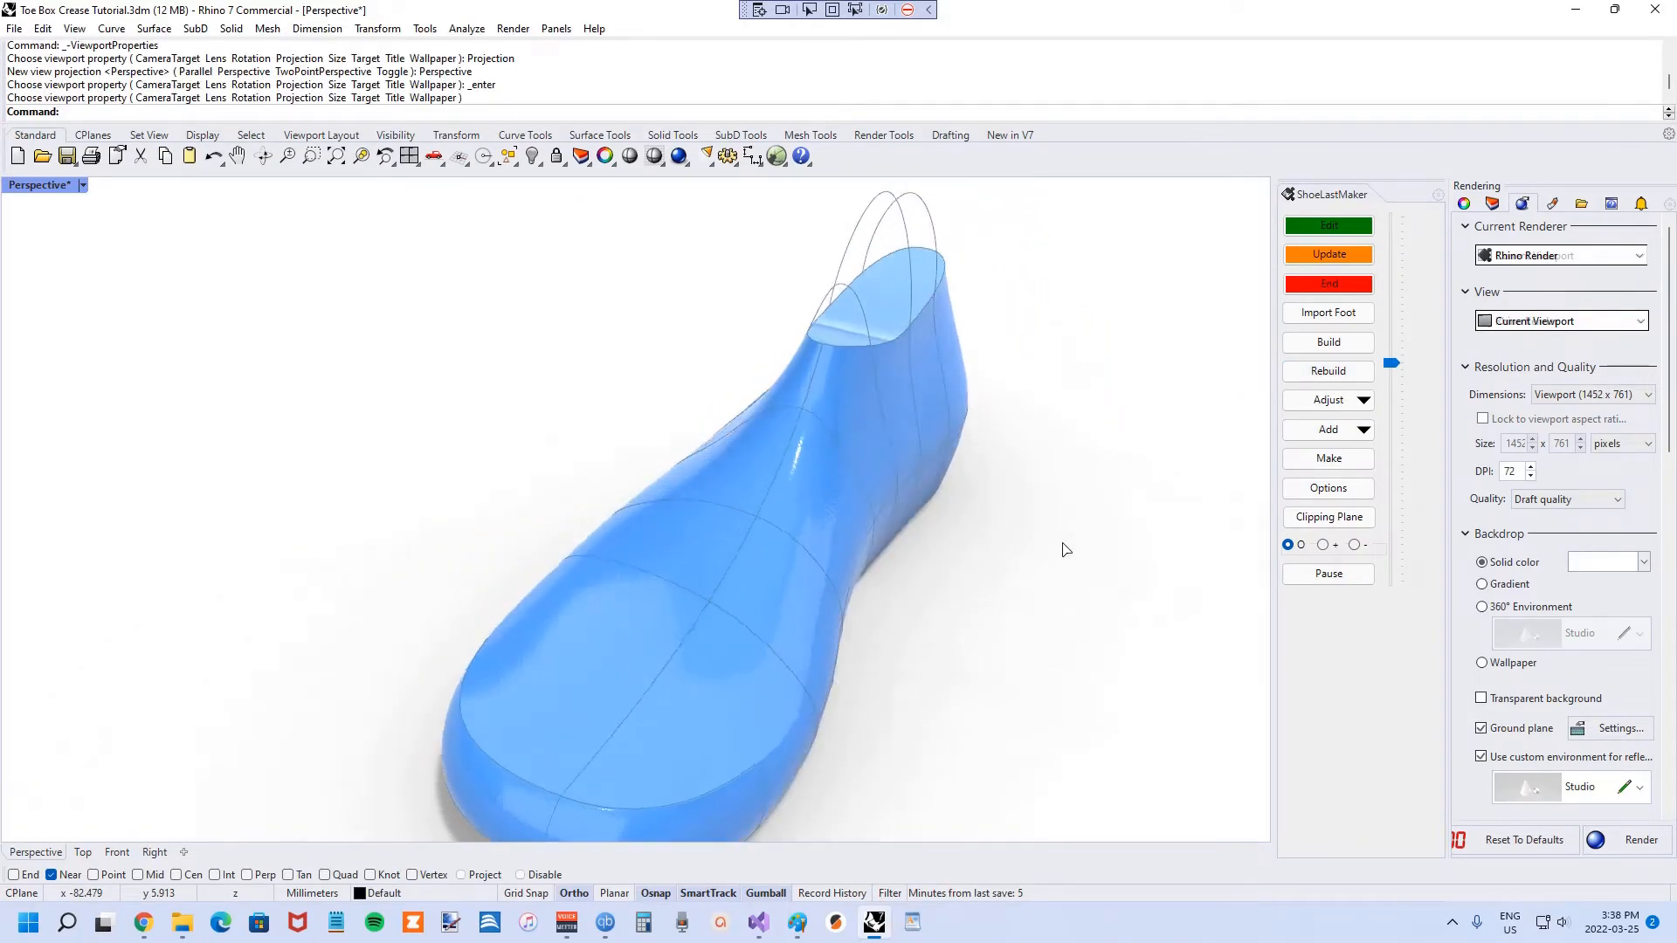
Select all 19 curves with SelCrv, hide them, and orbit to a low side view of the last.
scroll(1044, 536, up, 4)
right_drag(1053, 552, 1068, 570)
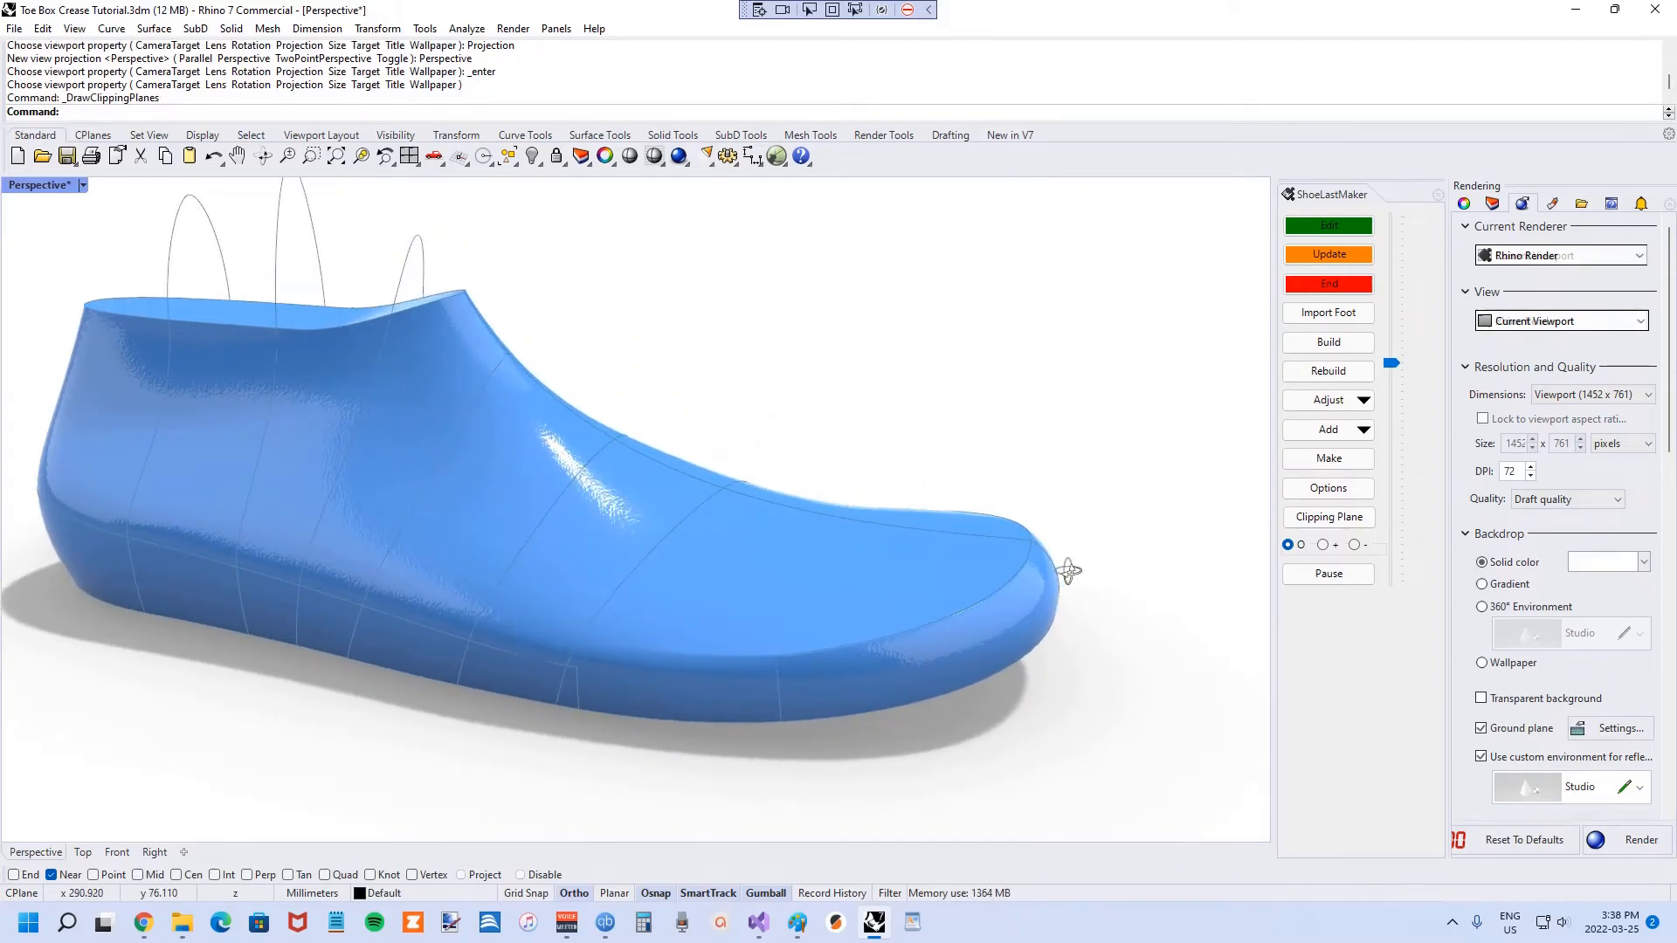
text(SelCrv)
key(Return)
key(ctrl+h)
mouse_move(1072, 579)
right_down()
mouse_move(940, 524)
mouse_move(711, 516)
mouse_move(1040, 573)
right_up()
scroll(1036, 668, up, 4)
right_drag(1035, 668, 988, 606)
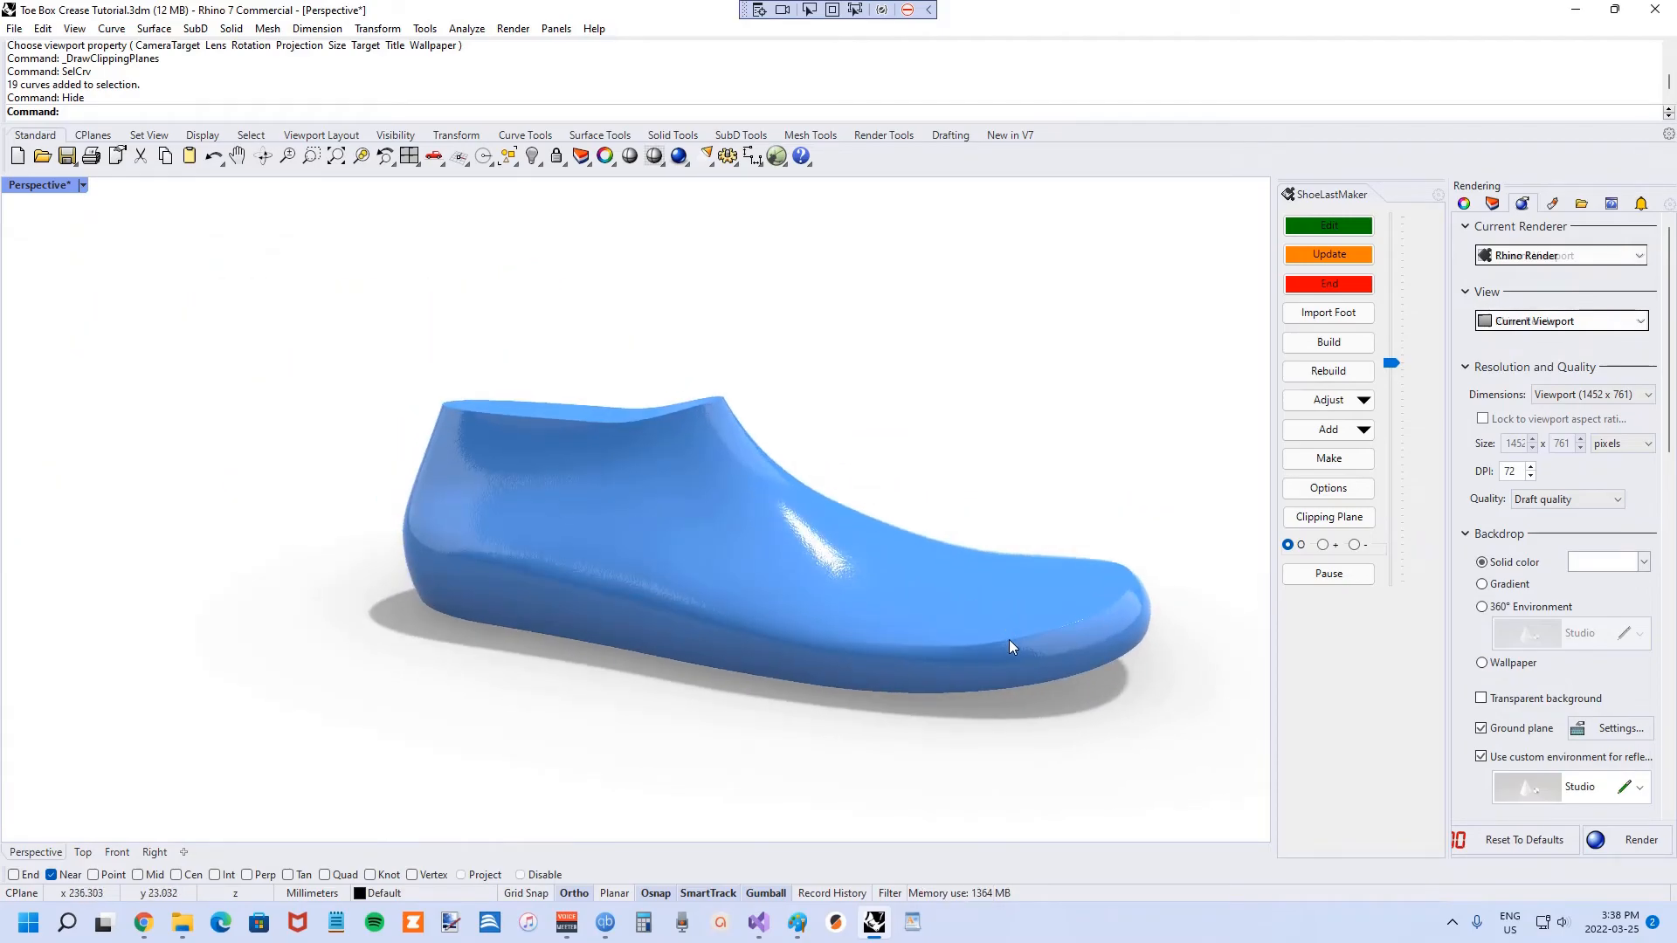